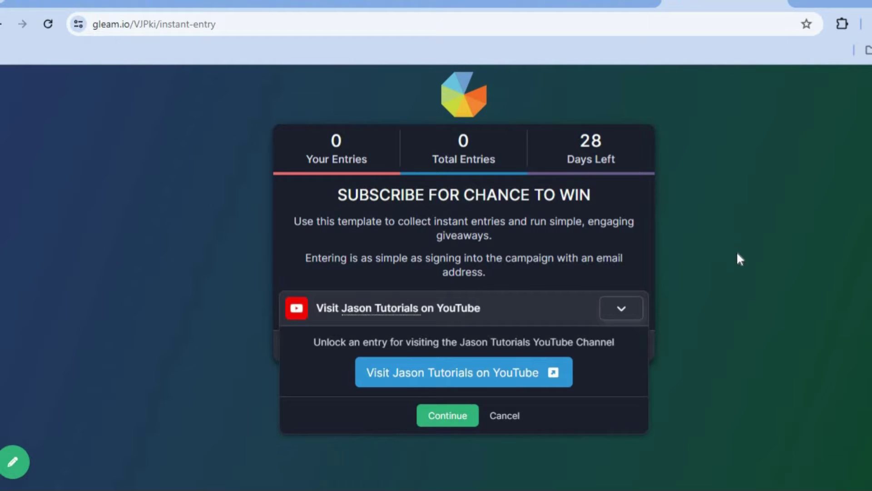
Try the Instant Entry sample's YouTube visit action, then return to the competition template gallery
{"action": "left_click", "coordinate": [494, 373]}
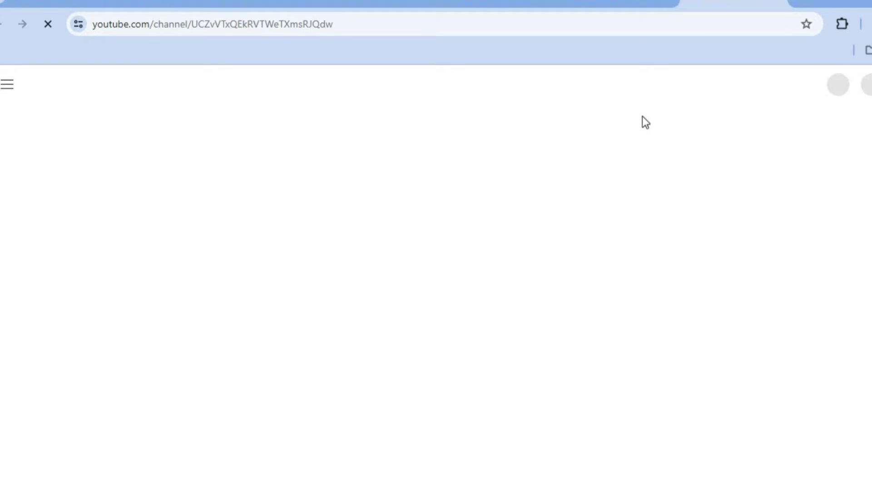
{"action": "left_click", "coordinate": [621, 2]}
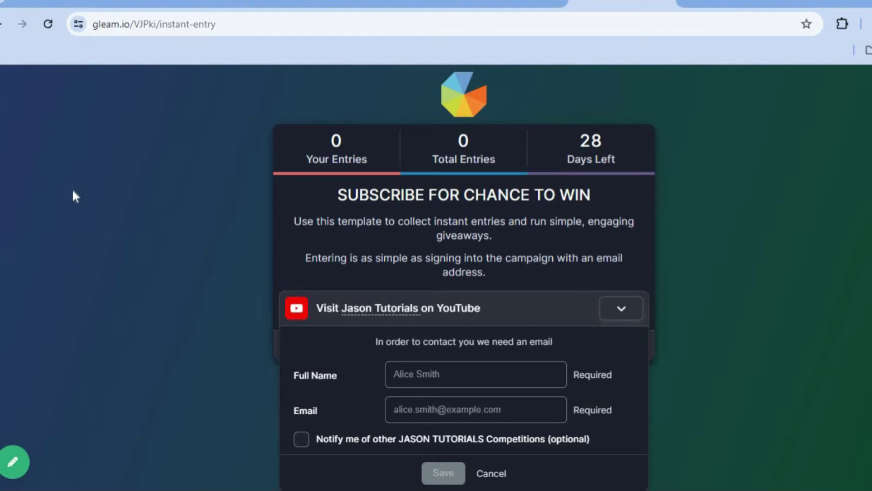
{"action": "left_click", "coordinate": [53, 2]}
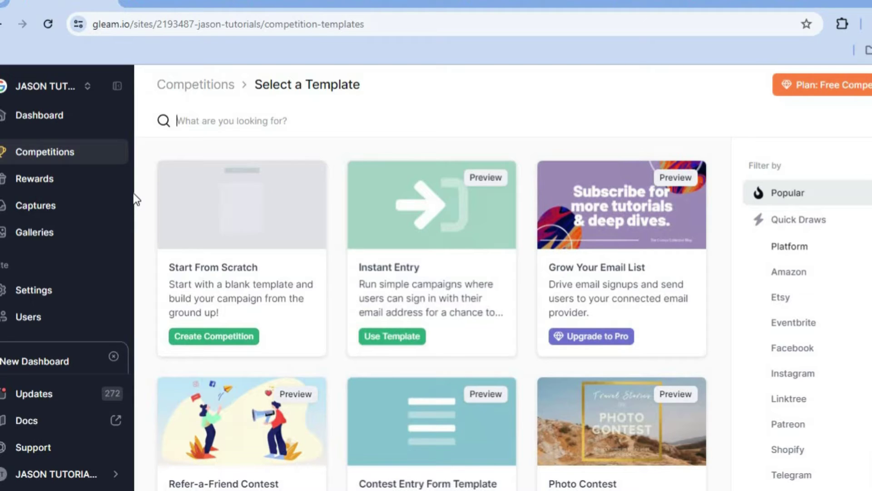
Start a blank competition from the Start From Scratch template
{"action": "left_click", "coordinate": [224, 339]}
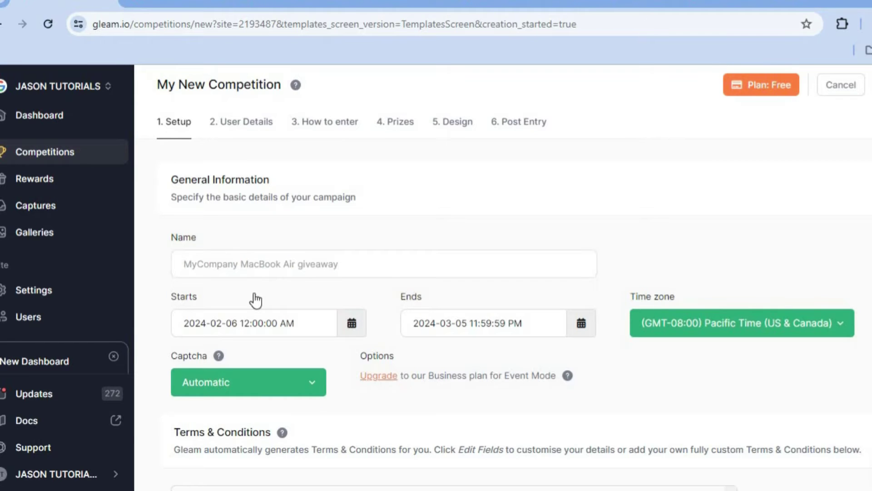
Name the competition 'TEST GIVEAWAY', leaving the start date unchanged
{"action": "left_click", "coordinate": [262, 265]}
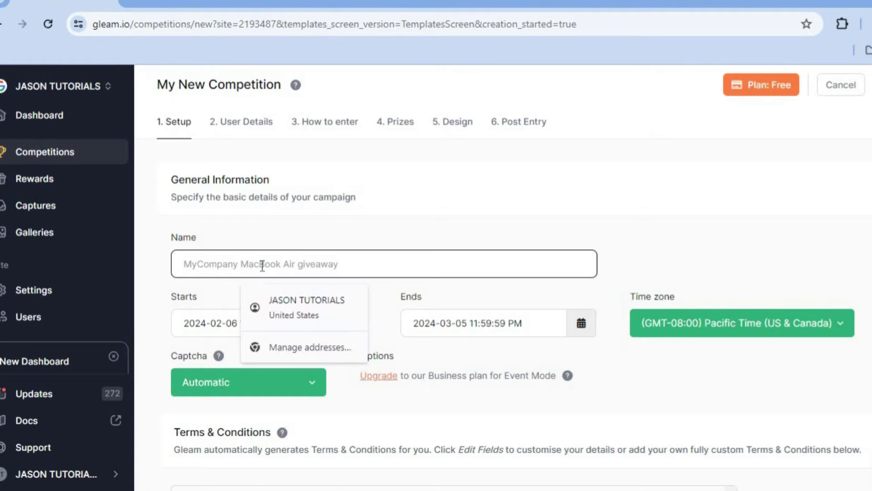
{"action": "type", "text": "TEST GIVEAWAY"}
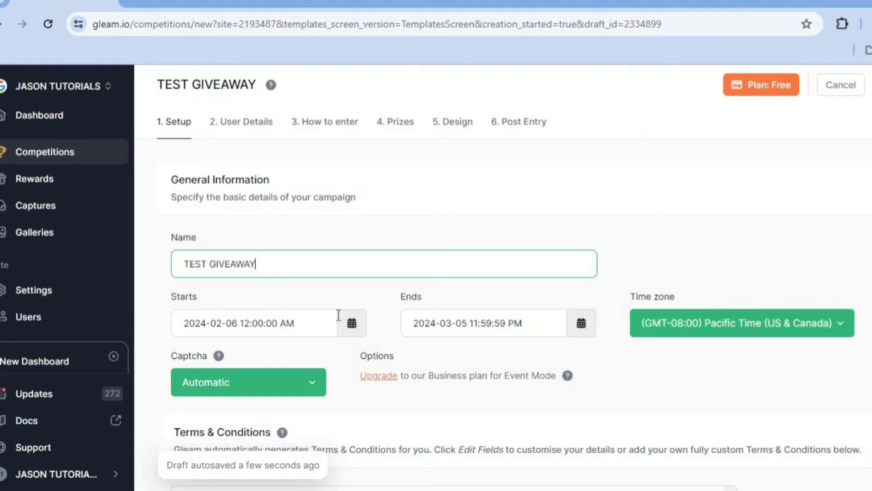
{"action": "left_click", "coordinate": [351, 323]}
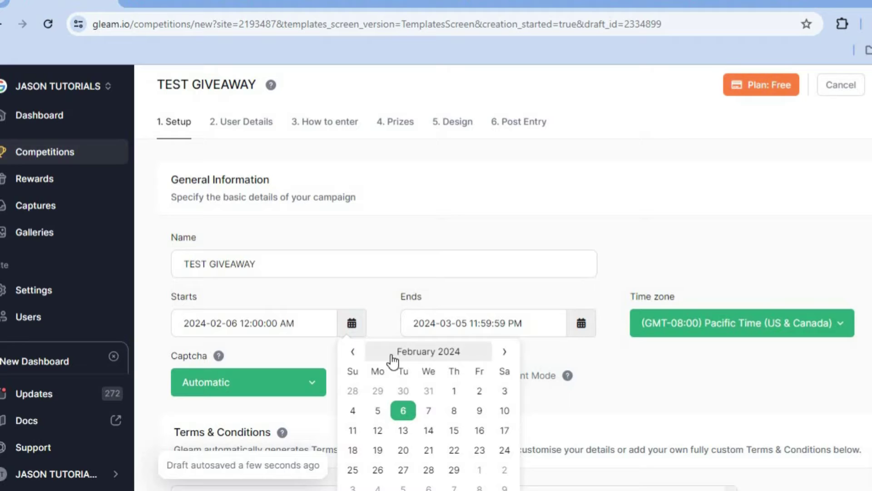
{"action": "left_click", "coordinate": [309, 346]}
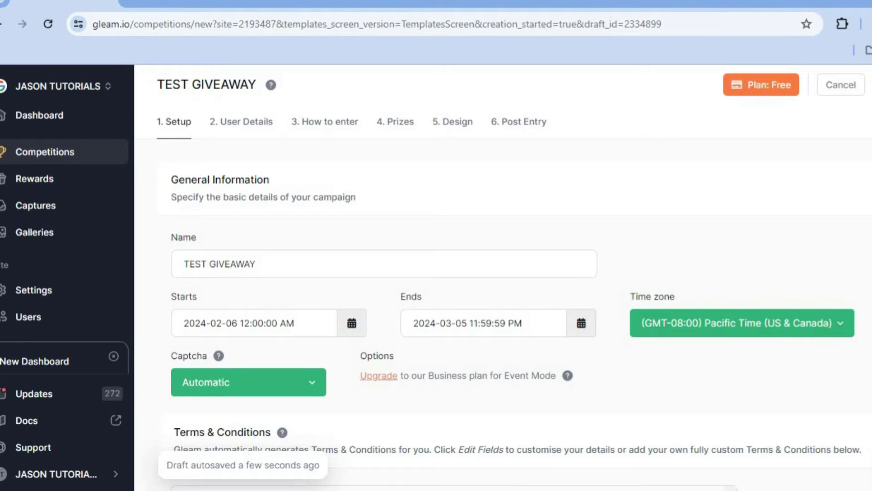
{"action": "scroll", "coordinate": [513, 318], "scroll_direction": "down", "scroll_amount": 2}
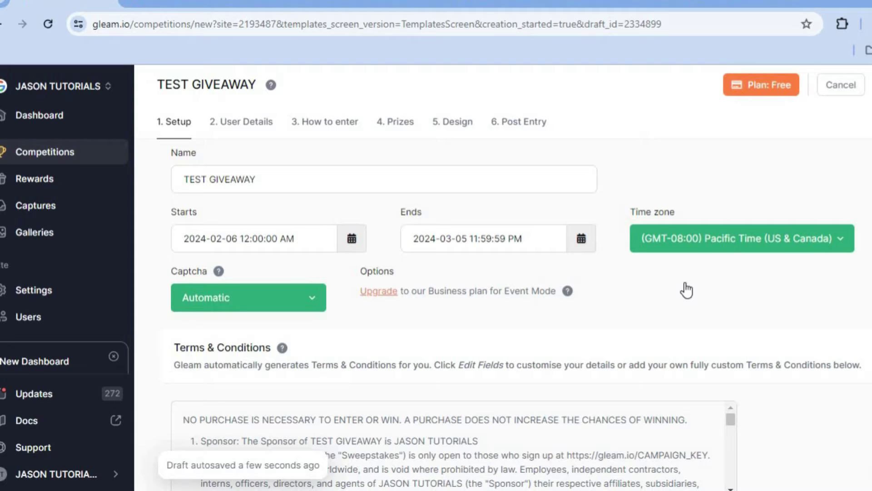
Set the competition end date to February 12, 2024
{"action": "left_click", "coordinate": [581, 245]}
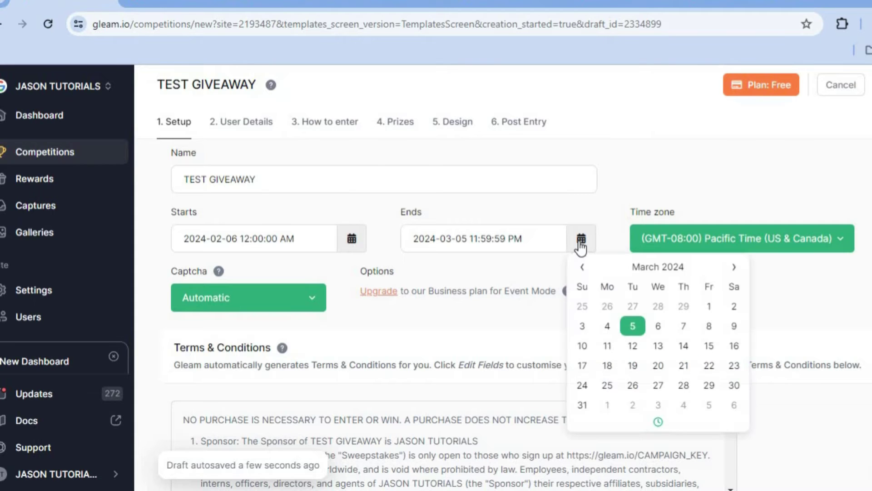
{"action": "left_click", "coordinate": [632, 347]}
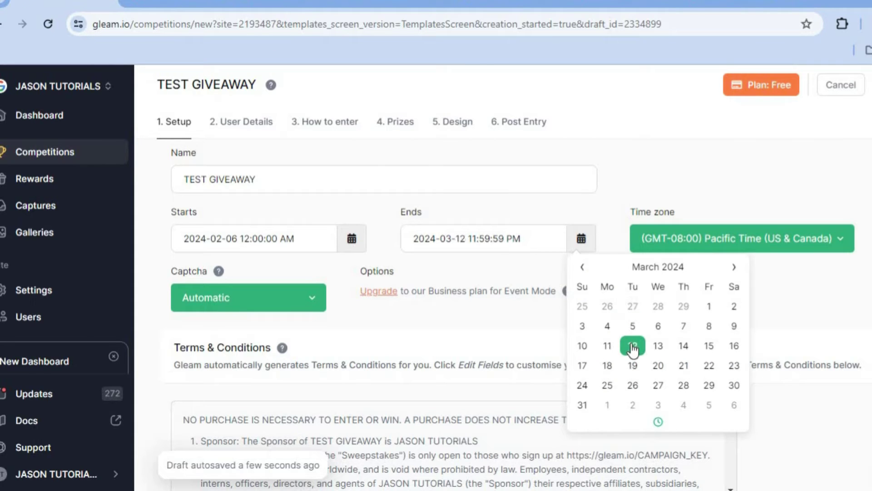
{"action": "left_click", "coordinate": [583, 268]}
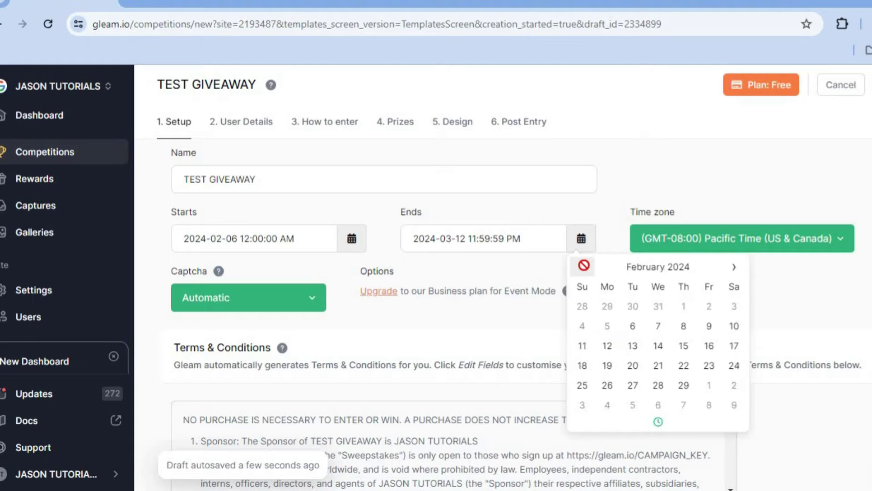
{"action": "left_click", "coordinate": [609, 351]}
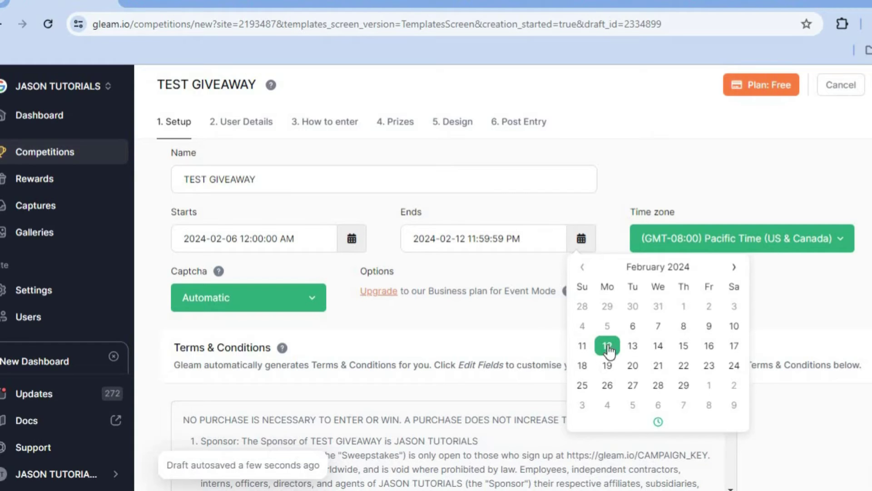
{"action": "left_click", "coordinate": [525, 327]}
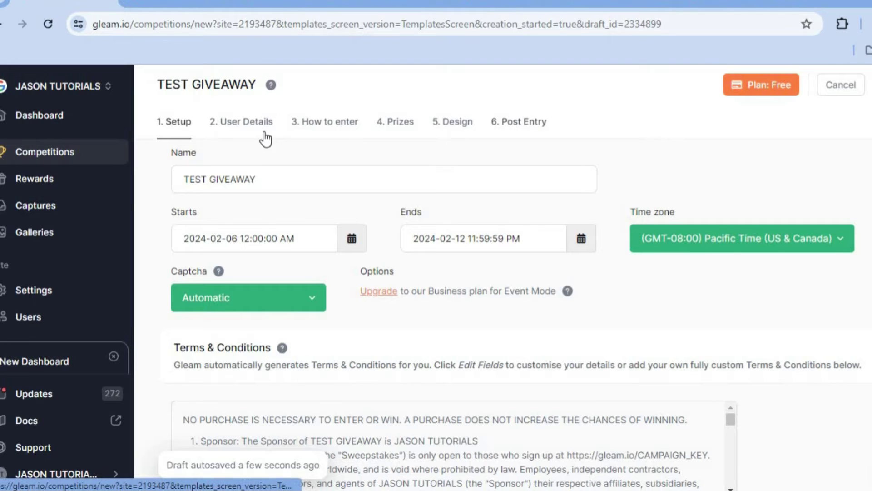
On User Details, keep Full Name and Email only, since custom fields need a Business upgrade
{"action": "left_click", "coordinate": [249, 126]}
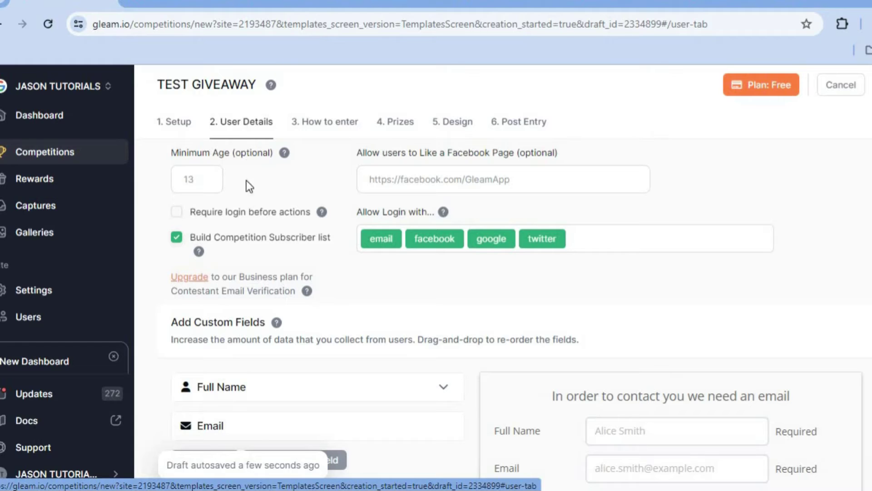
{"action": "left_click", "coordinate": [203, 180]}
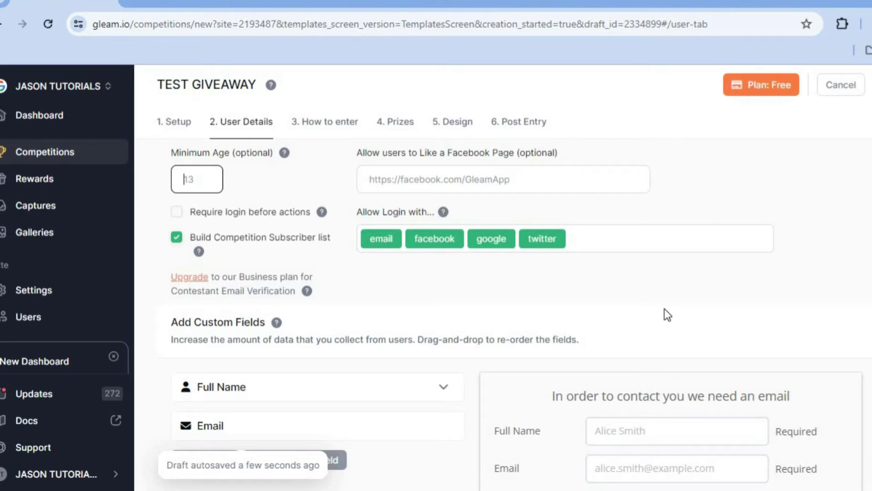
{"action": "scroll", "coordinate": [500, 300], "scroll_direction": "down", "scroll_amount": 2}
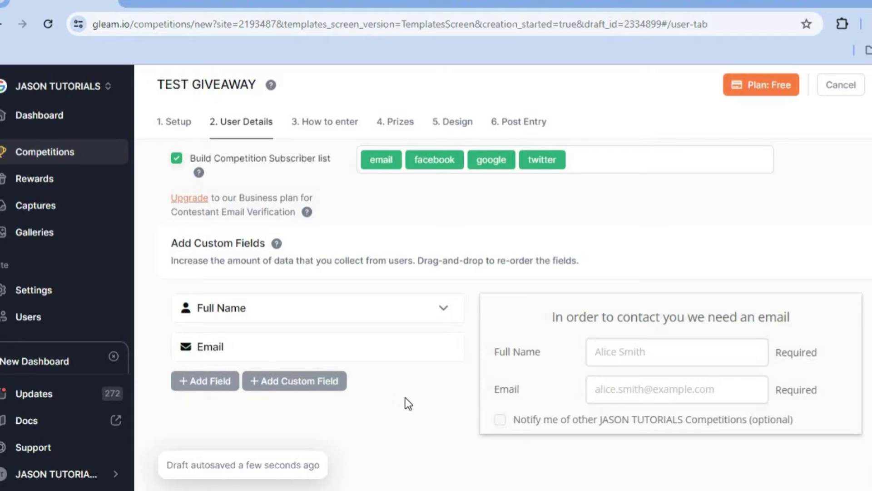
{"action": "left_click", "coordinate": [199, 391]}
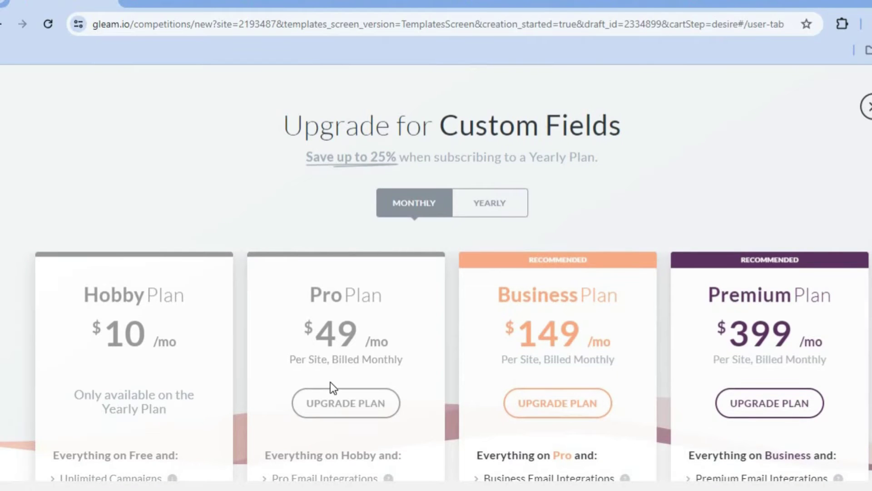
{"action": "left_click", "coordinate": [867, 107]}
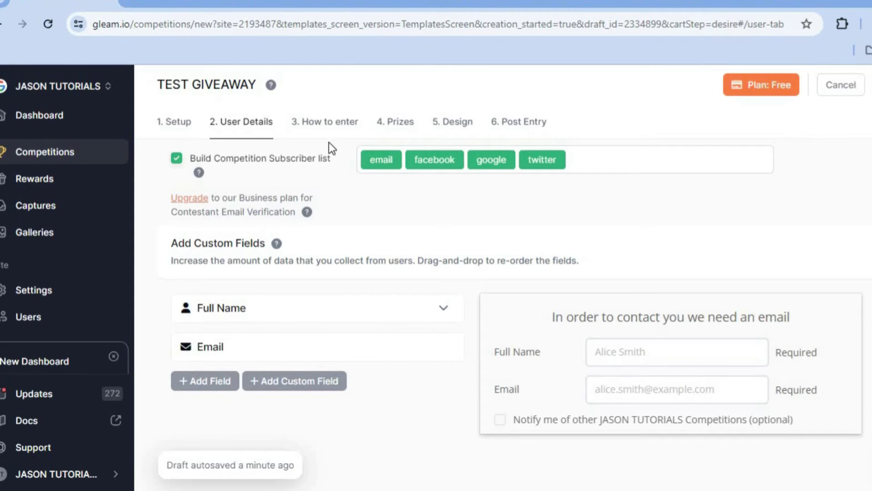
Browse the How to enter step's YouTube, Blog, Pinterest and Questions entry options
{"action": "left_click", "coordinate": [329, 122]}
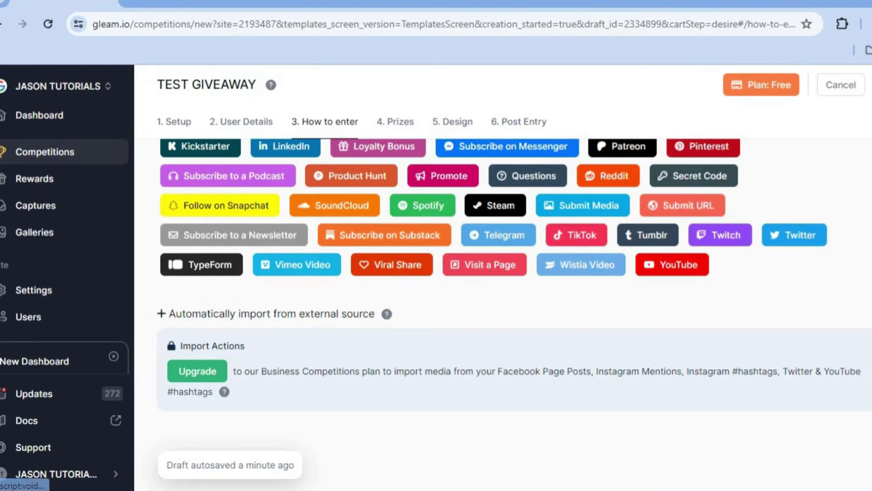
{"action": "scroll", "coordinate": [636, 292], "scroll_direction": "up", "scroll_amount": 2}
{"action": "scroll", "coordinate": [514, 277], "scroll_direction": "up", "scroll_amount": 2}
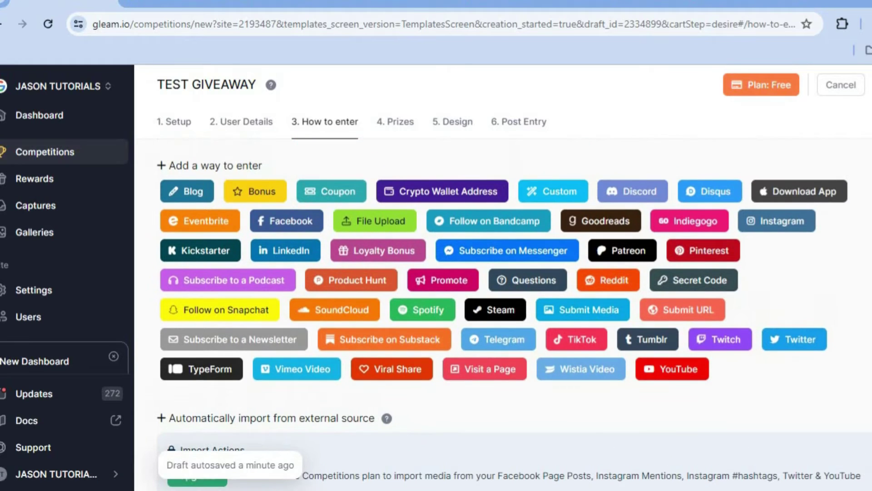
{"action": "left_click", "coordinate": [695, 373]}
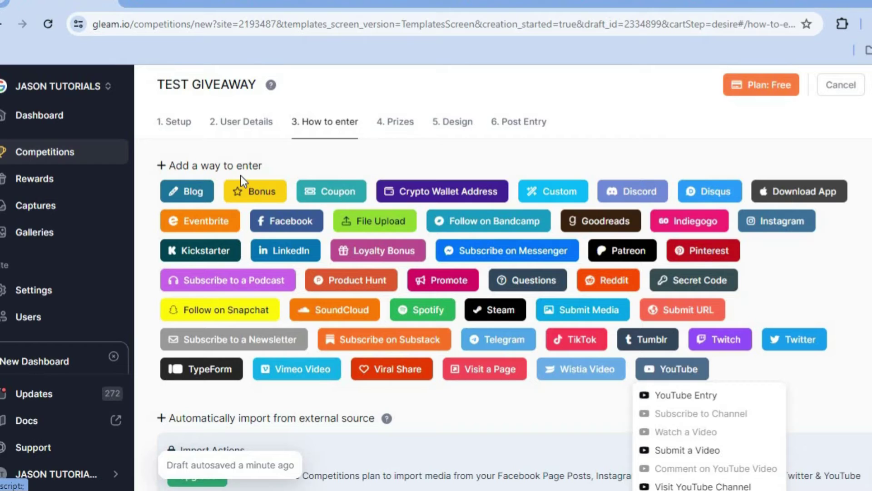
{"action": "left_click", "coordinate": [191, 198]}
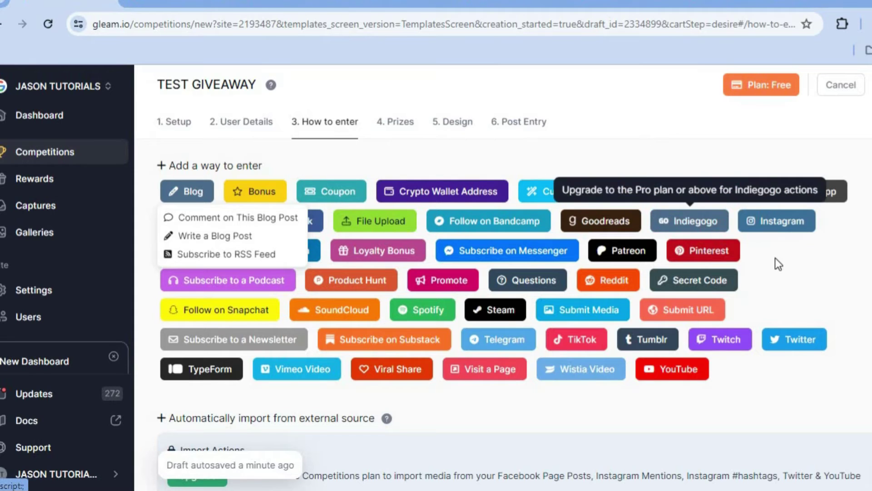
{"action": "left_click", "coordinate": [728, 258]}
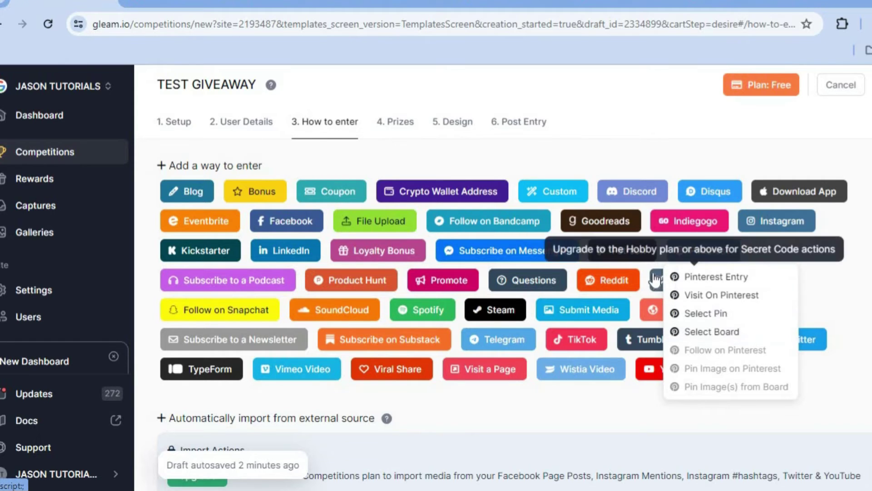
{"action": "mouse_move", "coordinate": [636, 253]}
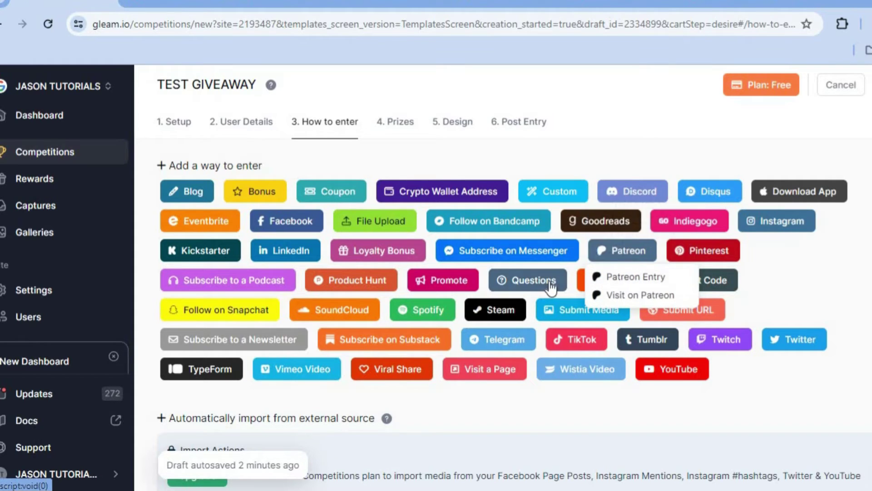
{"action": "mouse_move", "coordinate": [551, 287]}
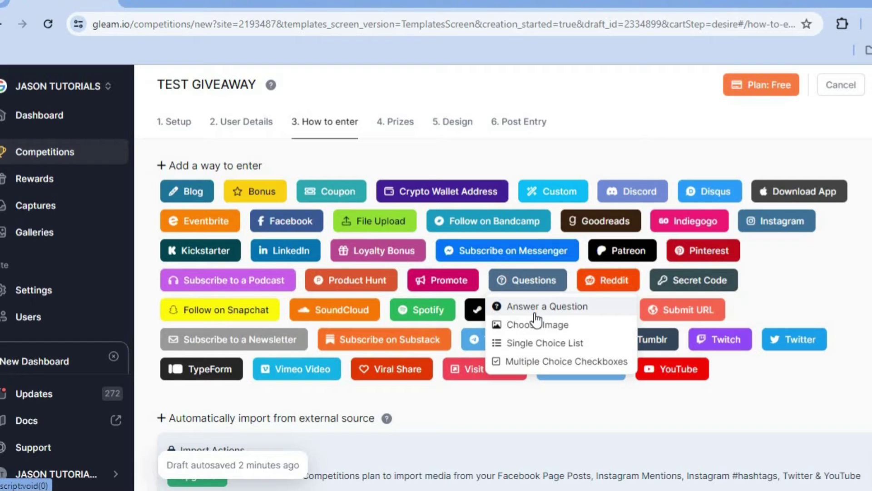
Add a Choose Image entry method and upload the first thumbnail image
{"action": "left_click", "coordinate": [566, 327]}
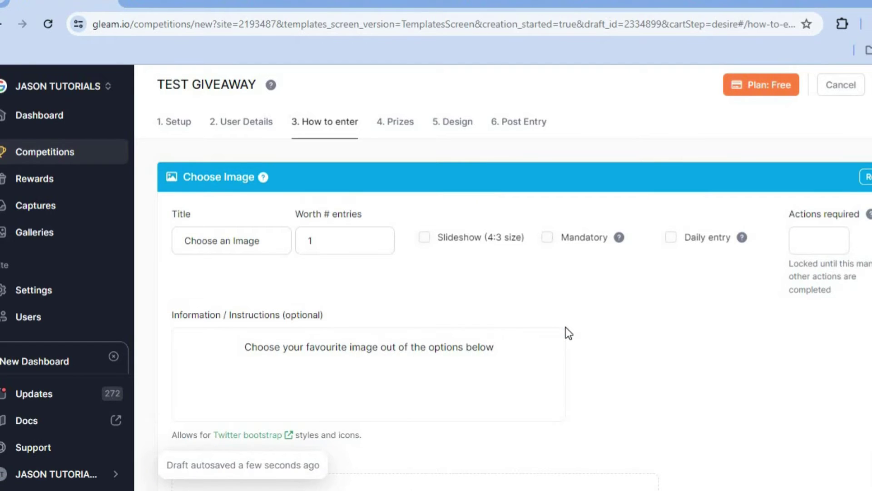
{"action": "scroll", "coordinate": [514, 313], "scroll_direction": "down", "scroll_amount": 3}
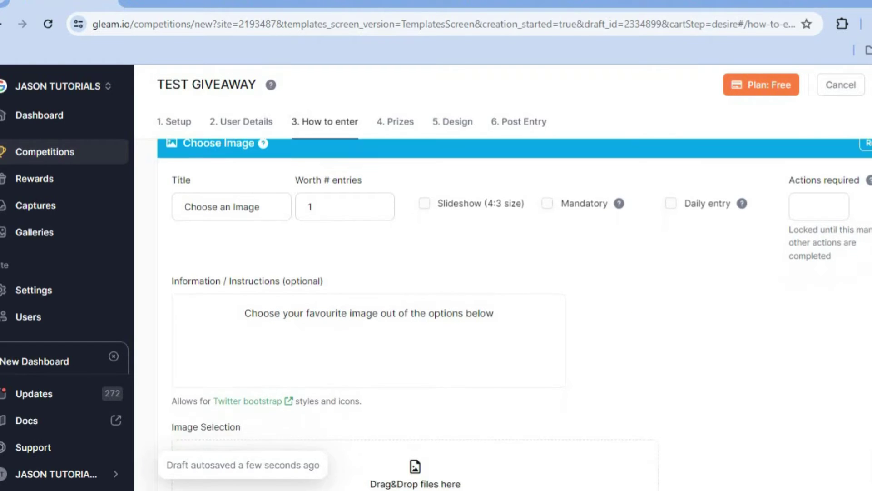
{"action": "scroll", "coordinate": [514, 313], "scroll_direction": "up", "scroll_amount": 2}
{"action": "scroll", "coordinate": [514, 313], "scroll_direction": "down", "scroll_amount": 4}
{"action": "scroll", "coordinate": [515, 314], "scroll_direction": "down", "scroll_amount": 2}
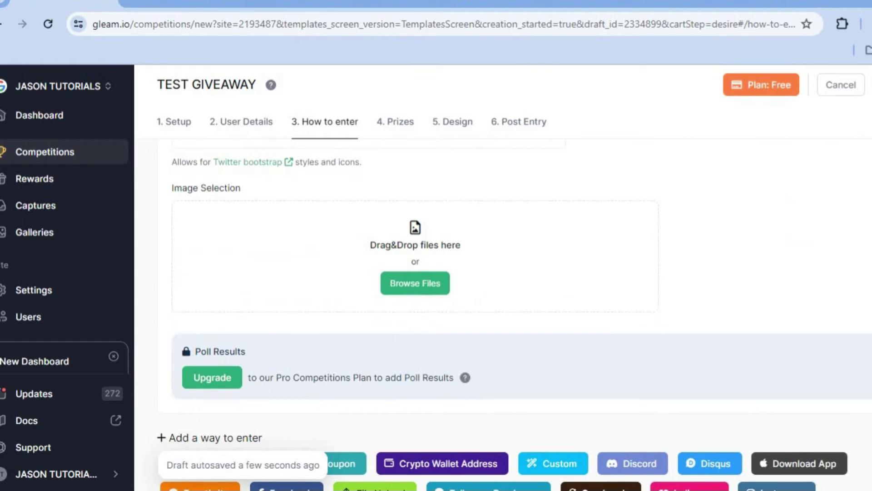
{"action": "left_click", "coordinate": [412, 285]}
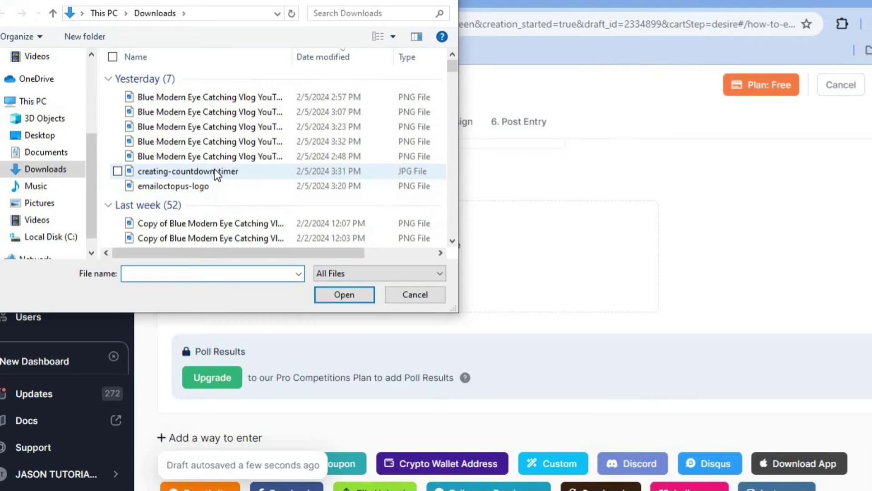
{"action": "left_click", "coordinate": [264, 157]}
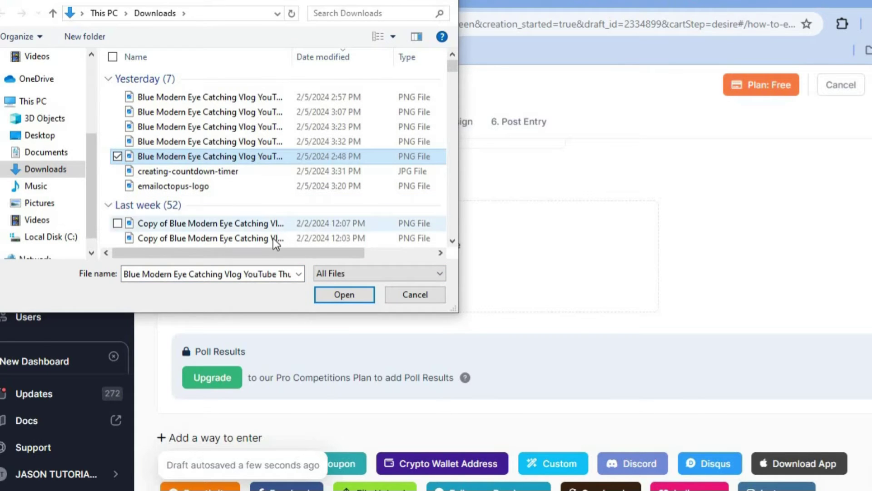
{"action": "left_click", "coordinate": [276, 225]}
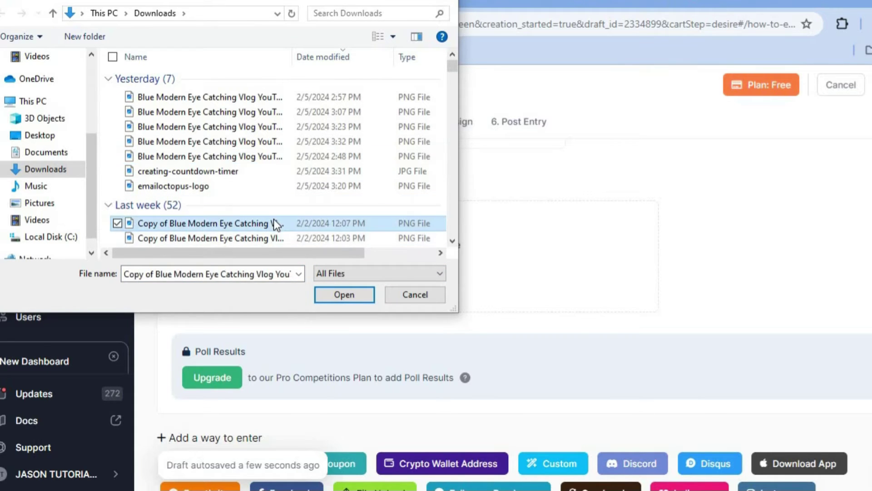
{"action": "left_click", "coordinate": [358, 298]}
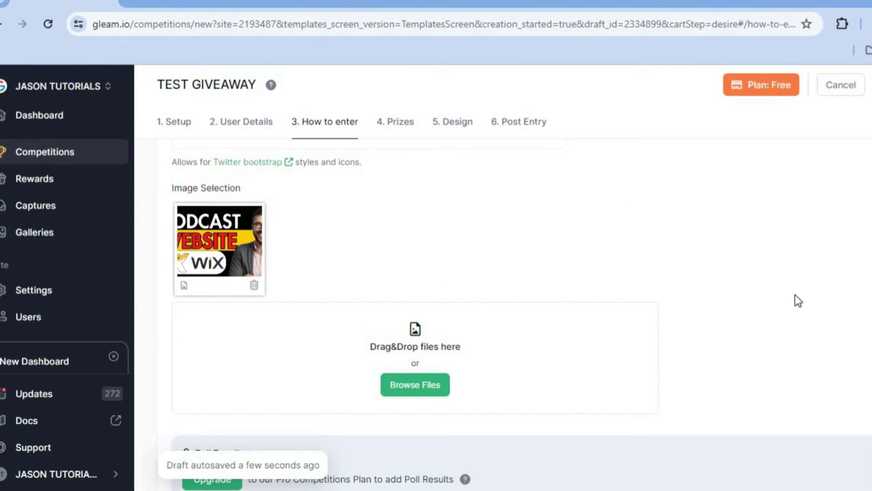
Upload a second thumbnail image and turn on the 4:3 slideshow
{"action": "scroll", "coordinate": [513, 313], "scroll_direction": "down", "scroll_amount": 3}
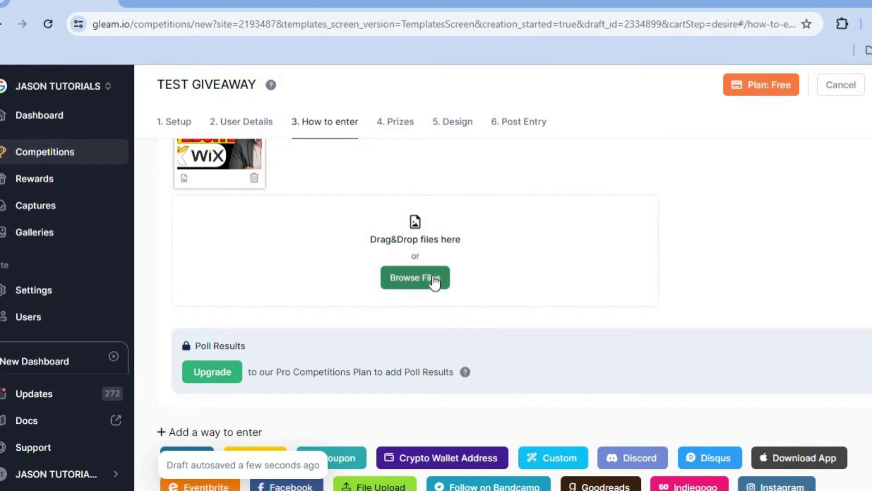
{"action": "left_click", "coordinate": [433, 275]}
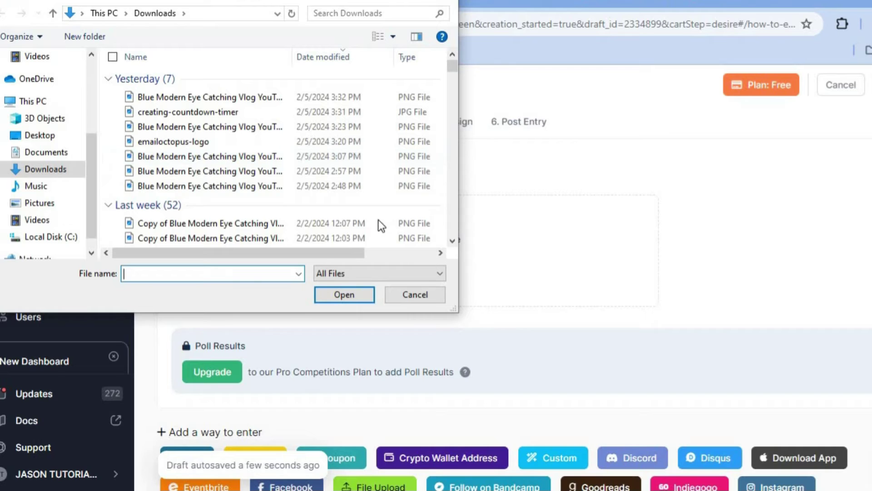
{"action": "left_click", "coordinate": [366, 238]}
{"action": "left_click", "coordinate": [345, 299]}
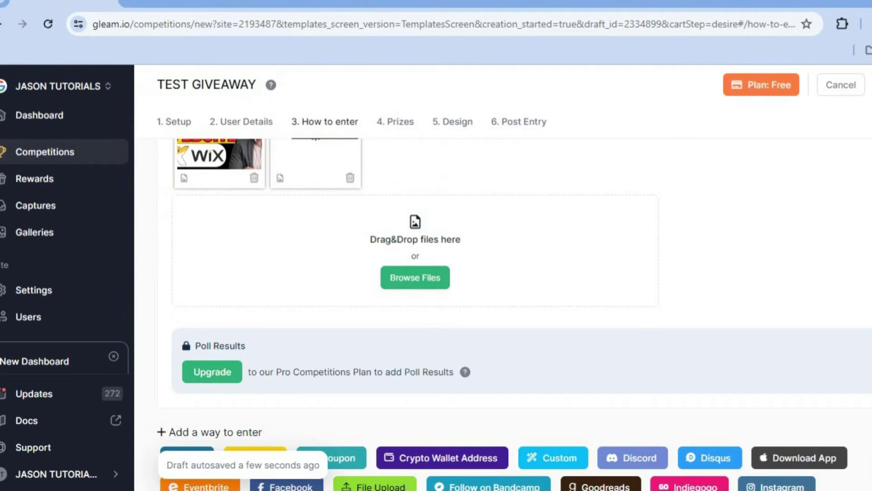
{"action": "scroll", "coordinate": [513, 313], "scroll_direction": "up", "scroll_amount": 6}
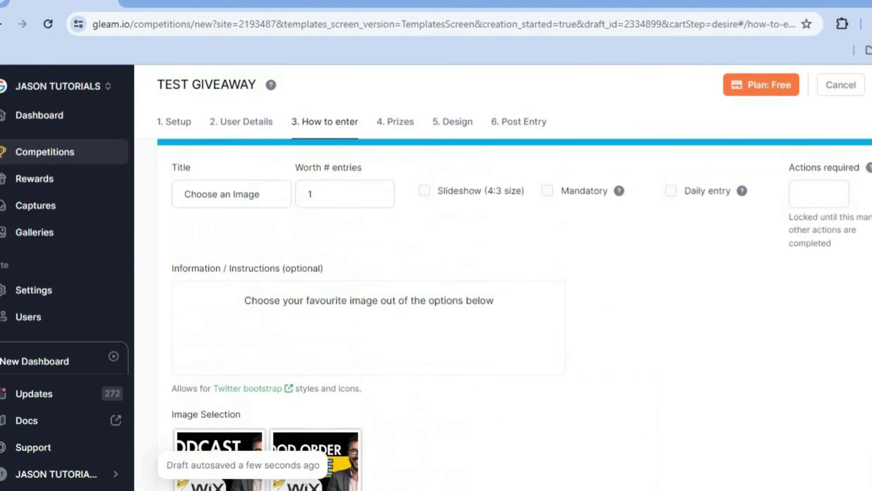
{"action": "scroll", "coordinate": [513, 314], "scroll_direction": "up", "scroll_amount": 1}
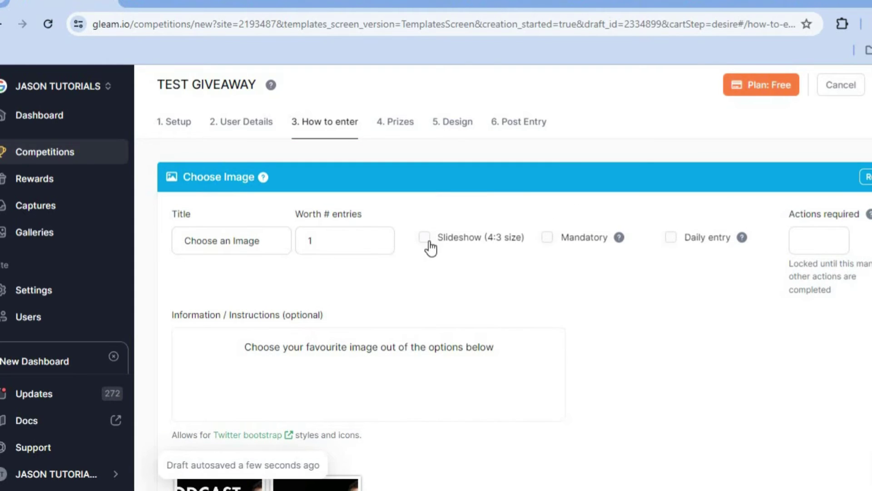
{"action": "left_click", "coordinate": [425, 241]}
Set the prize step's Public Competition Title to 'TEST GIVEAWAY'
{"action": "left_click", "coordinate": [400, 121]}
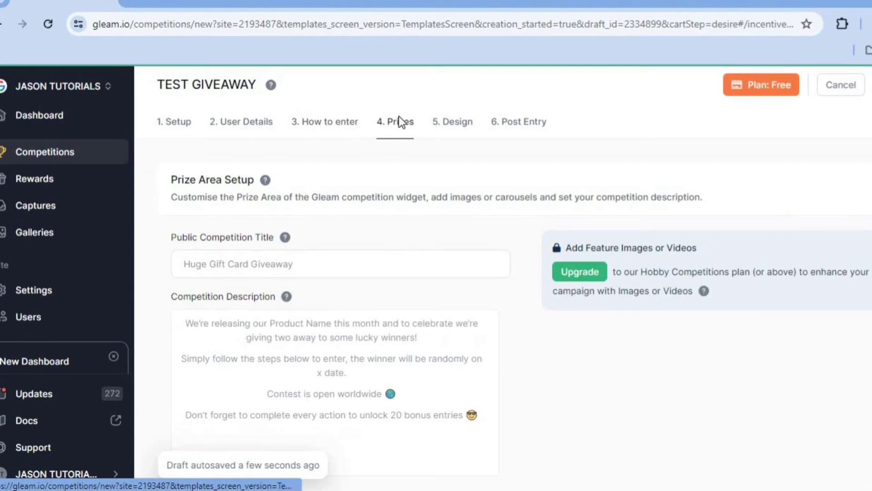
{"action": "left_click", "coordinate": [356, 268]}
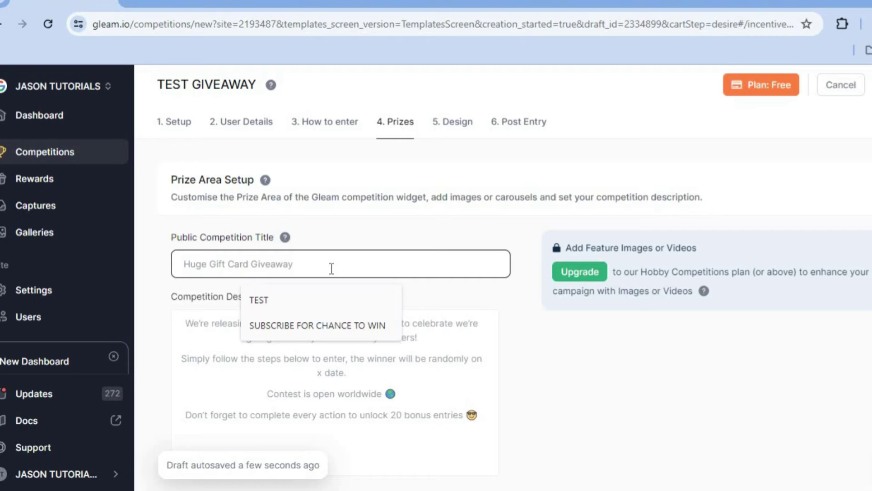
{"action": "type", "text": "TES"}
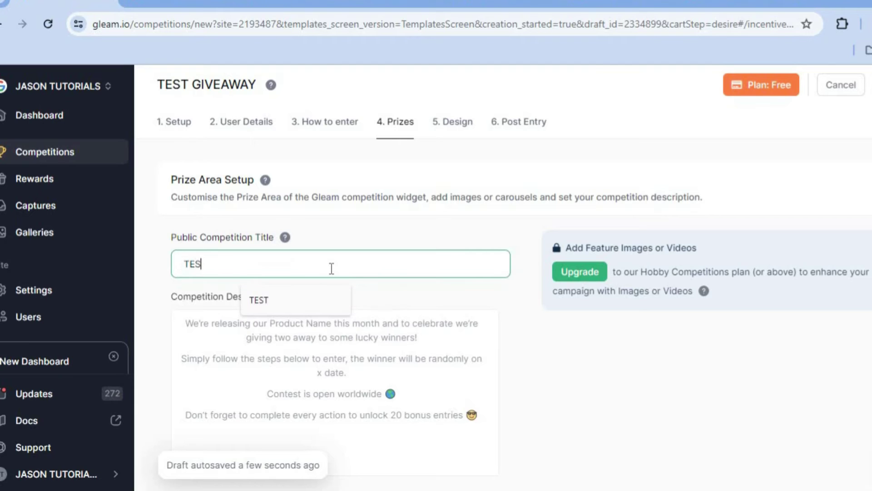
{"action": "type", "text": "TGIVEAWAY"}
{"action": "left_click", "coordinate": [209, 264]}
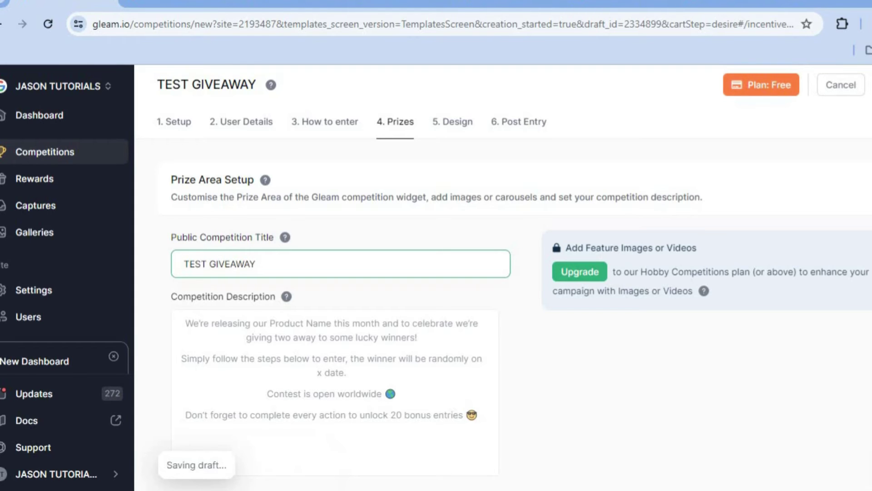
{"action": "scroll", "coordinate": [346, 272], "scroll_direction": "down", "scroll_amount": 4}
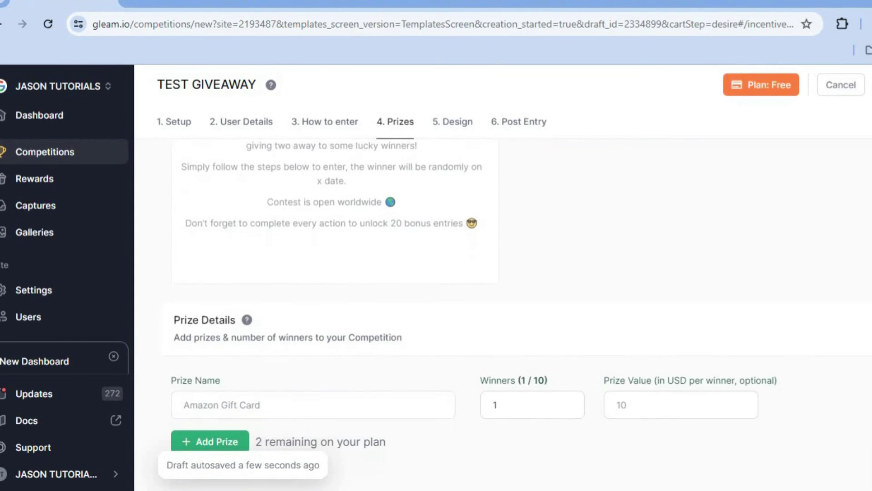
{"action": "scroll", "coordinate": [454, 296], "scroll_direction": "down", "scroll_amount": 1}
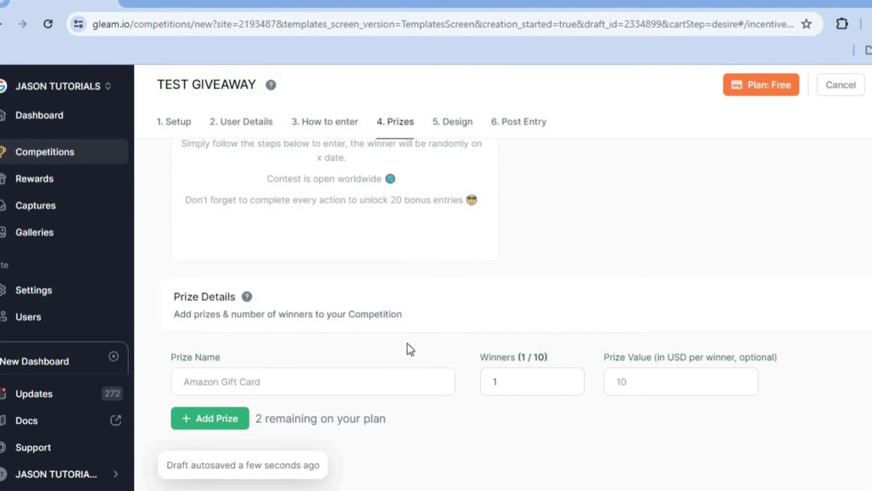
Name the prize 'TEST CARD' using the autofill suggestion
{"action": "left_click", "coordinate": [366, 386]}
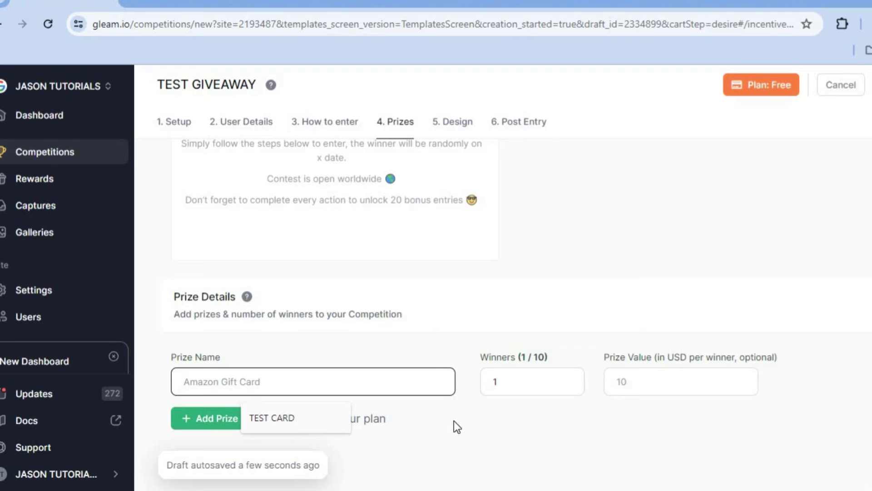
{"action": "left_click", "coordinate": [317, 419]}
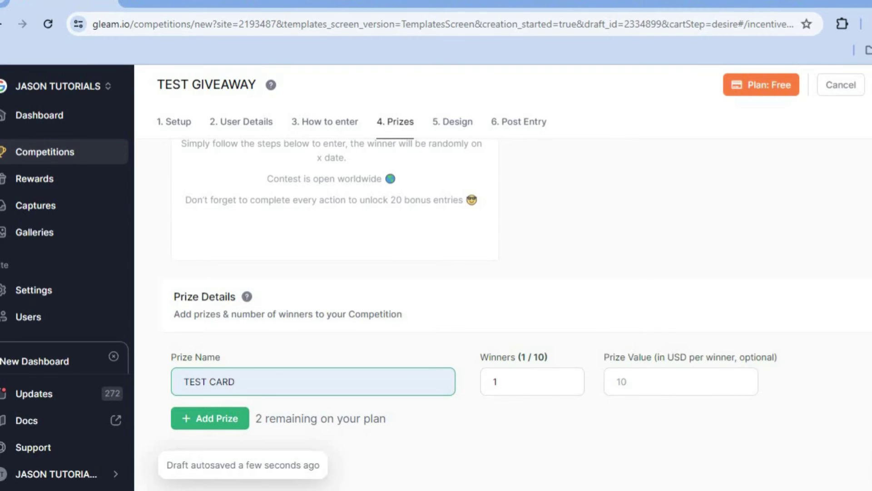
{"action": "scroll", "coordinate": [521, 313], "scroll_direction": "up", "scroll_amount": 5}
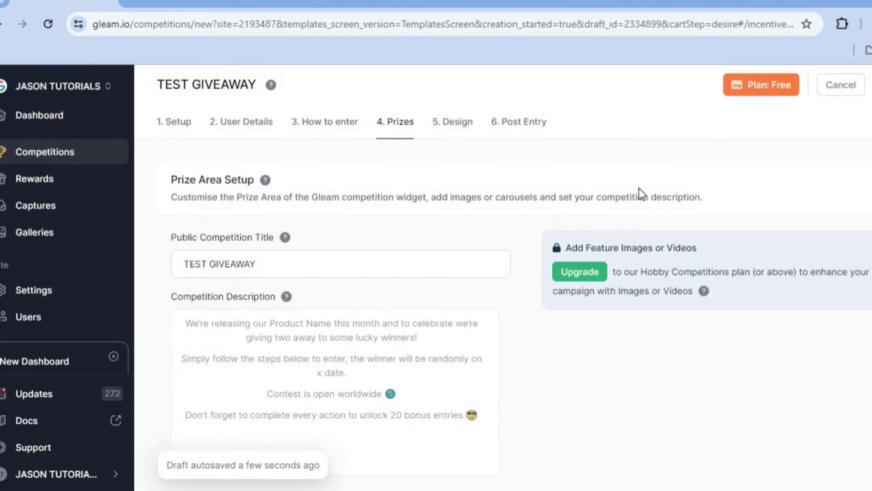
Set the widget design to Dark, after briefly trying Modern
{"action": "left_click", "coordinate": [464, 124]}
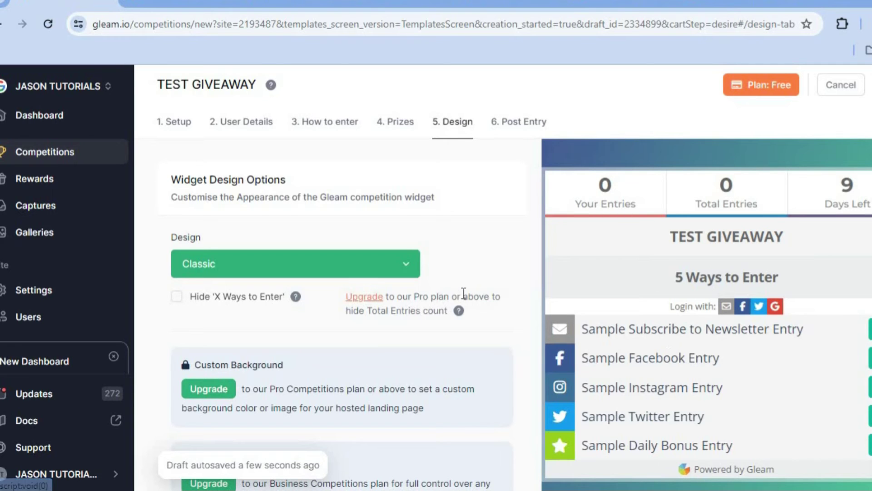
{"action": "left_click", "coordinate": [397, 274]}
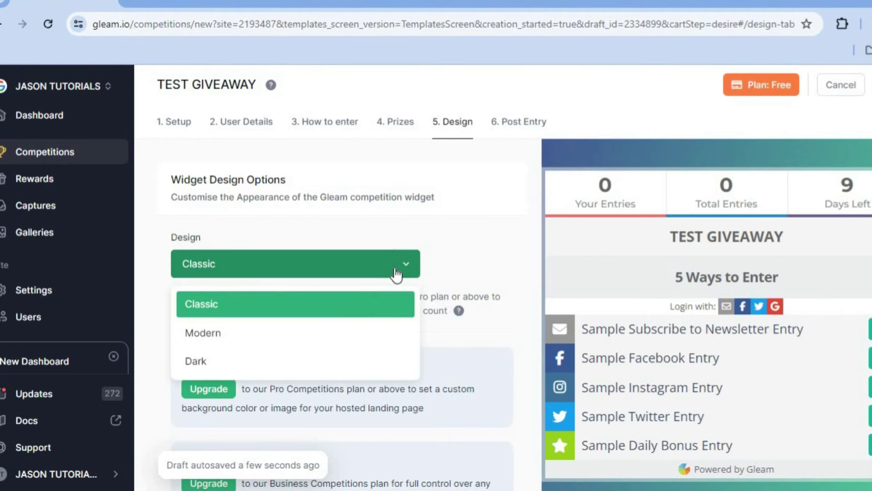
{"action": "left_click", "coordinate": [317, 343]}
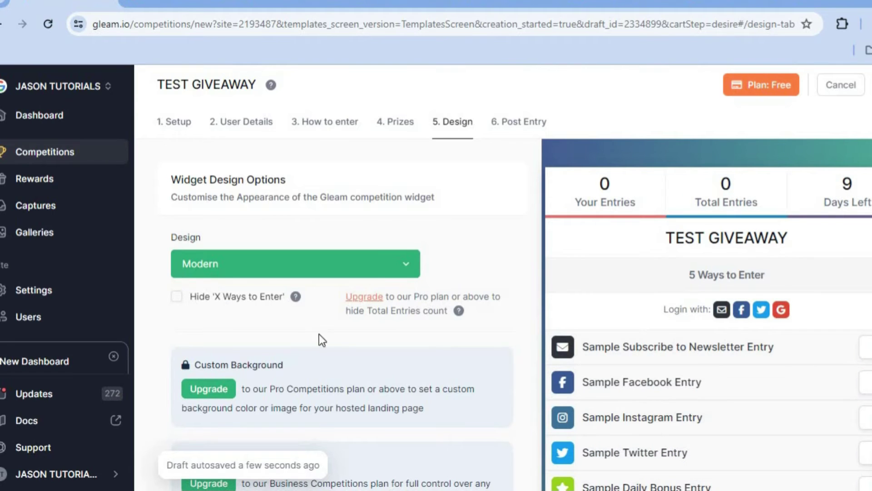
{"action": "left_click", "coordinate": [402, 269]}
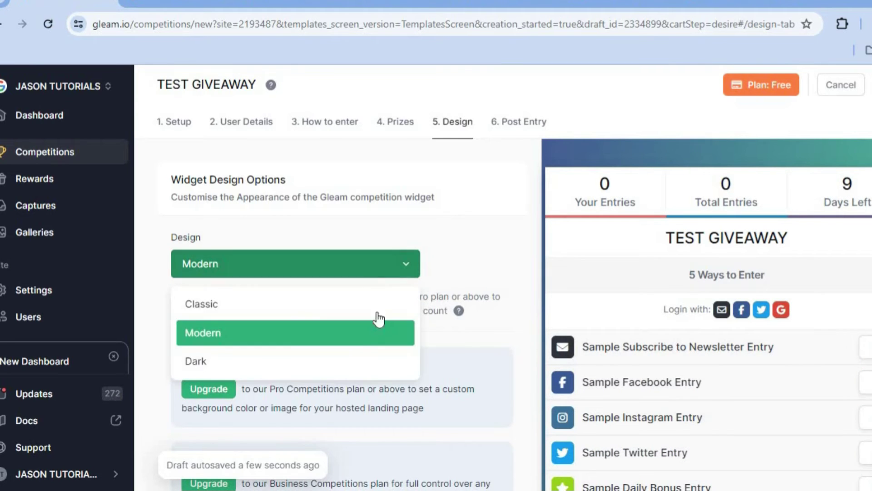
{"action": "left_click", "coordinate": [327, 364]}
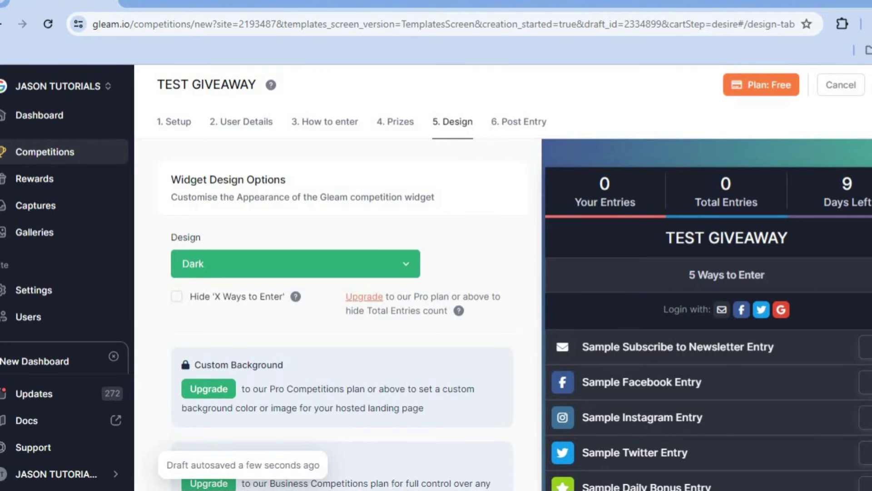
{"action": "scroll", "coordinate": [326, 363], "scroll_direction": "down", "scroll_amount": 3}
{"action": "scroll", "coordinate": [340, 291], "scroll_direction": "up", "scroll_amount": 3}
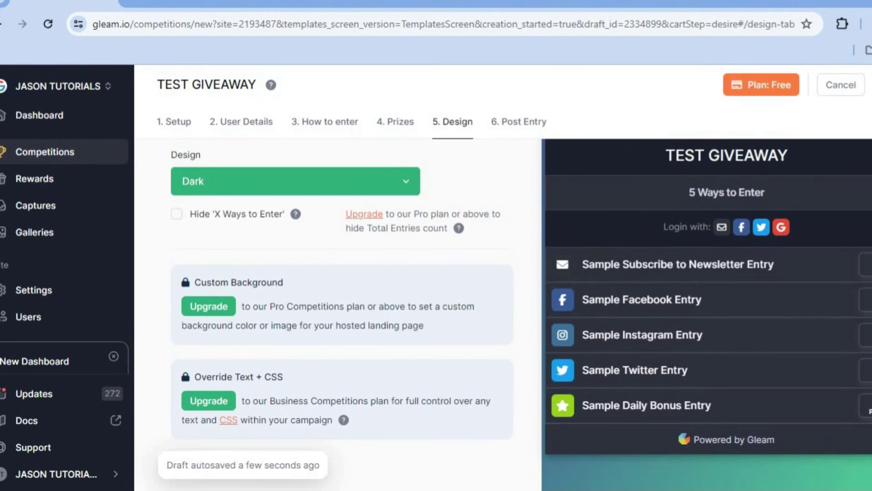
Review the Post Entry options: confirmation email, redirect, pixel tracking and webhooks
{"action": "left_click", "coordinate": [536, 126]}
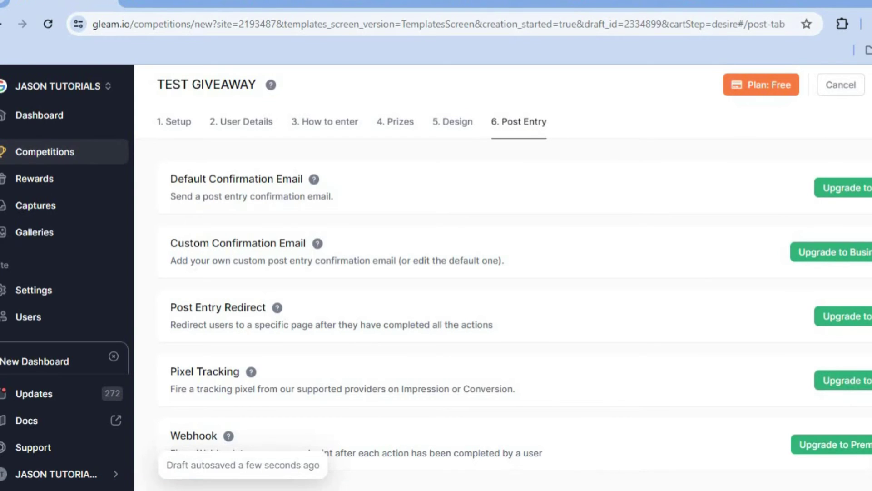
{"action": "scroll", "coordinate": [521, 304], "scroll_direction": "down", "scroll_amount": 1}
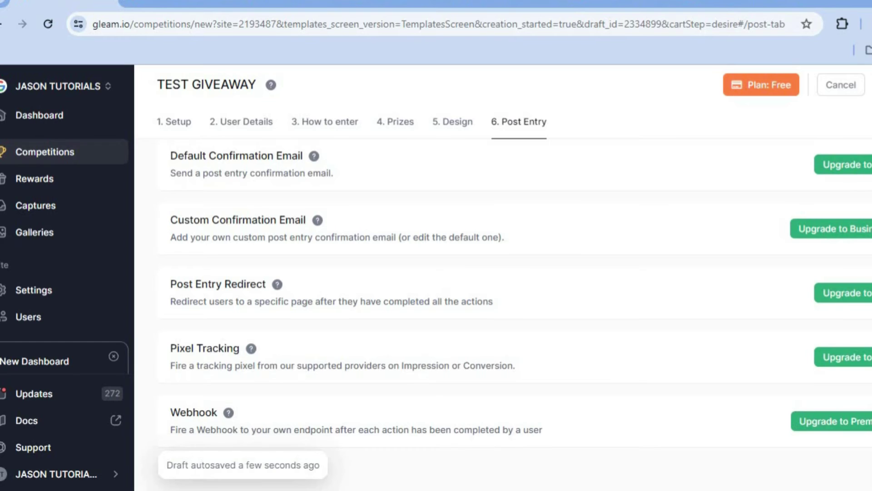
{"action": "scroll", "coordinate": [502, 304], "scroll_direction": "up", "scroll_amount": 1}
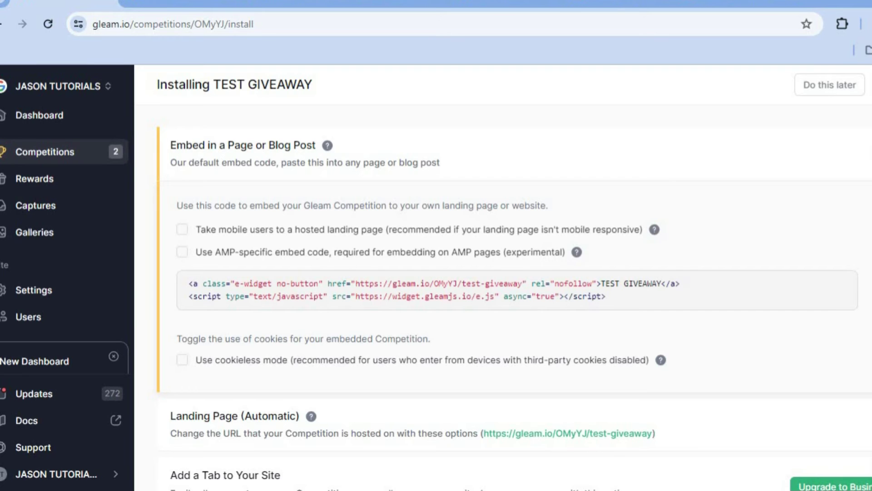
Reload the page and copy TEST GIVEAWAY's landing page link from the Install options
{"action": "scroll", "coordinate": [513, 296], "scroll_direction": "down", "scroll_amount": 3}
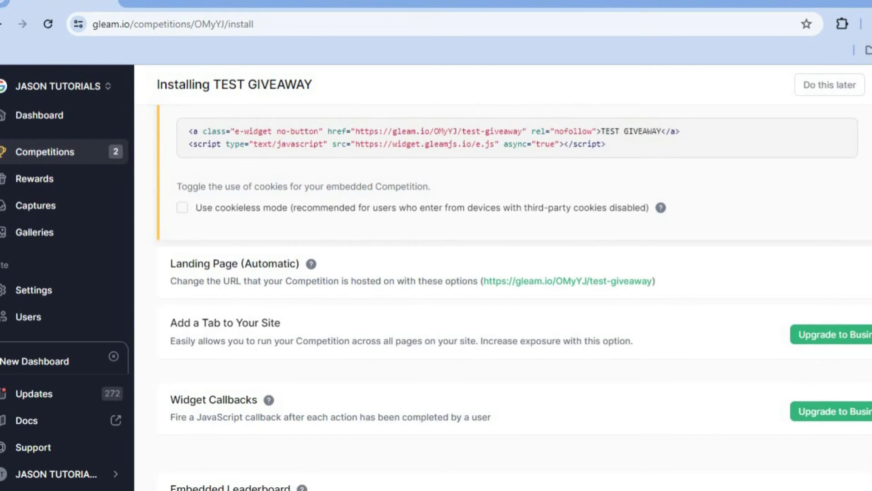
{"action": "scroll", "coordinate": [514, 295], "scroll_direction": "up", "scroll_amount": 3}
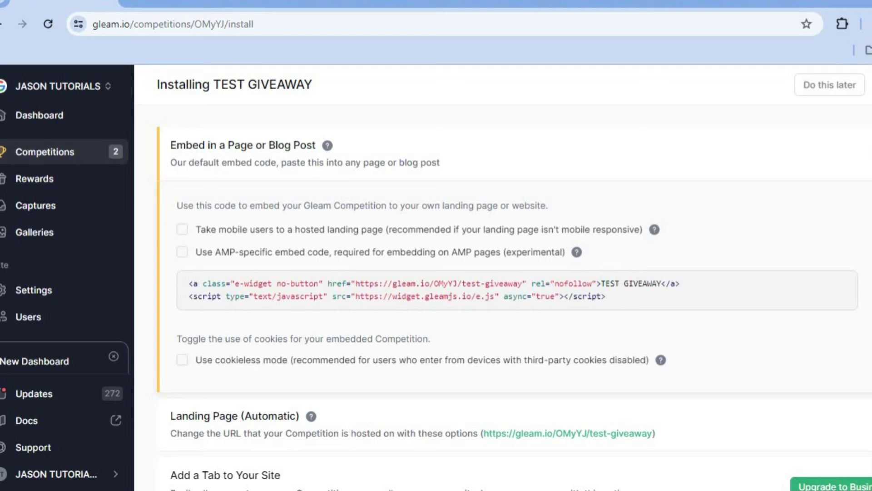
{"action": "scroll", "coordinate": [513, 295], "scroll_direction": "down", "scroll_amount": 3}
{"action": "scroll", "coordinate": [513, 295], "scroll_direction": "up", "scroll_amount": 3}
{"action": "key", "text": "F5"}
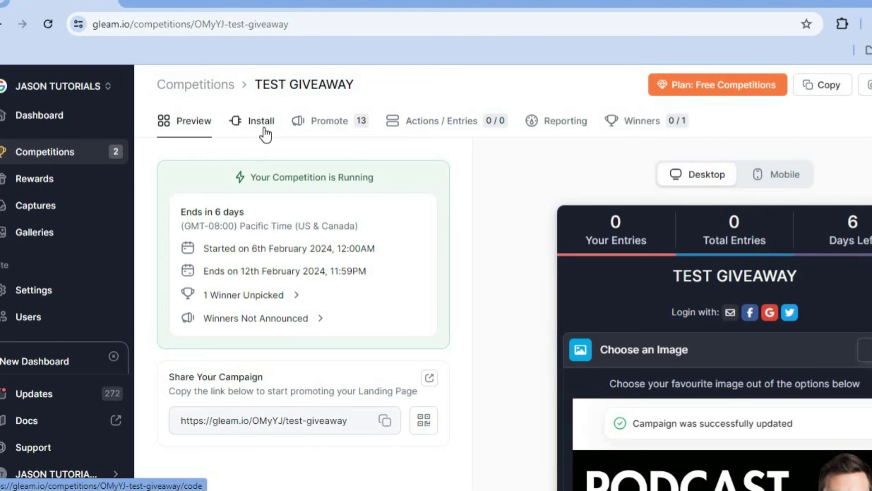
{"action": "left_click", "coordinate": [266, 121]}
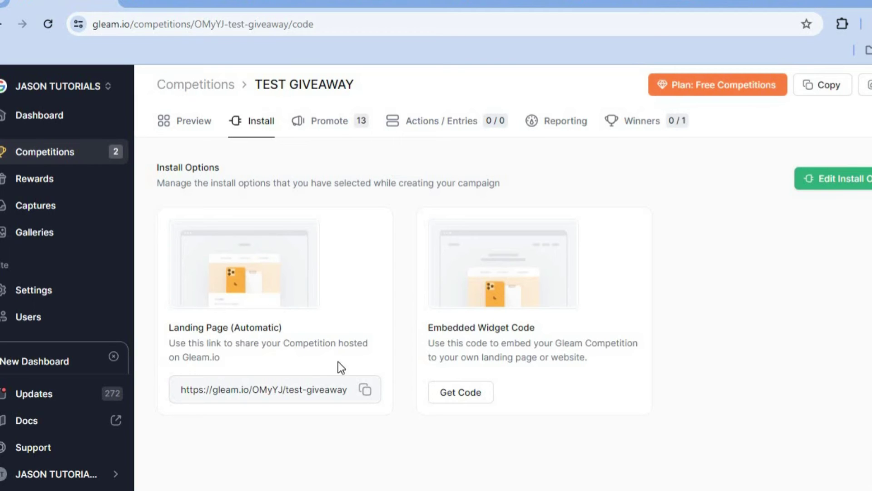
{"action": "left_click", "coordinate": [365, 390]}
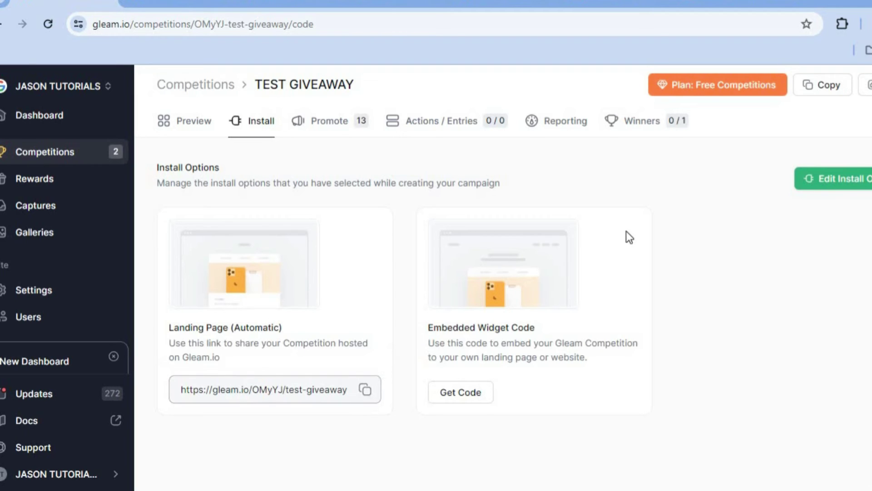
Load the copied TEST GIVEAWAY competition link in a new browser tab
{"action": "left_click", "coordinate": [805, 3]}
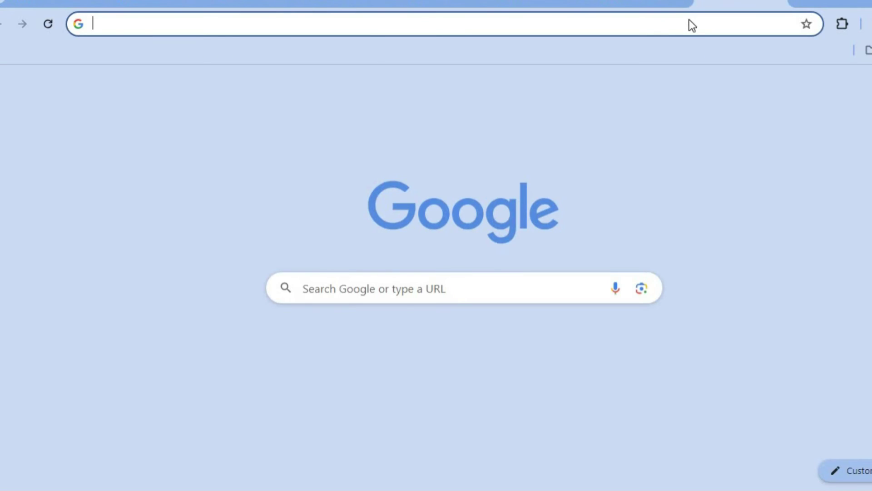
{"action": "right_click", "coordinate": [688, 20]}
{"action": "left_click", "coordinate": [590, 158]}
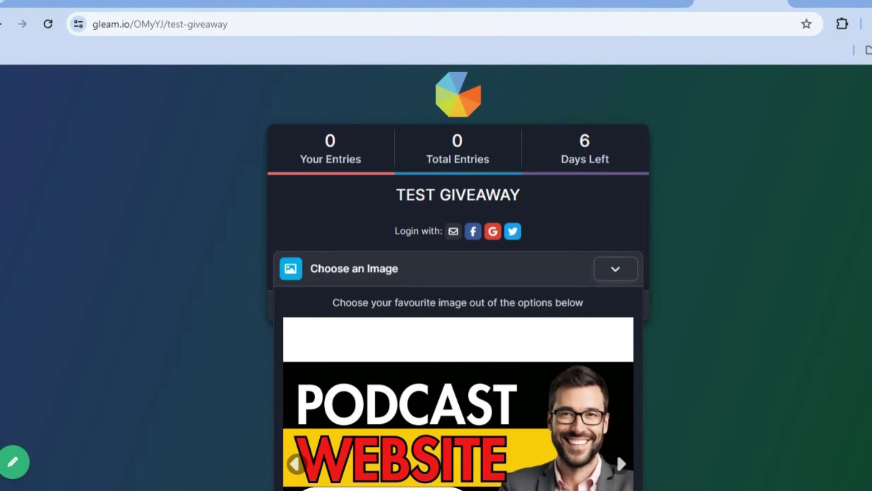
Confirm the first image in the giveaway entry and return to the Gleam dashboard
{"action": "scroll", "coordinate": [458, 277], "scroll_direction": "down", "scroll_amount": 5}
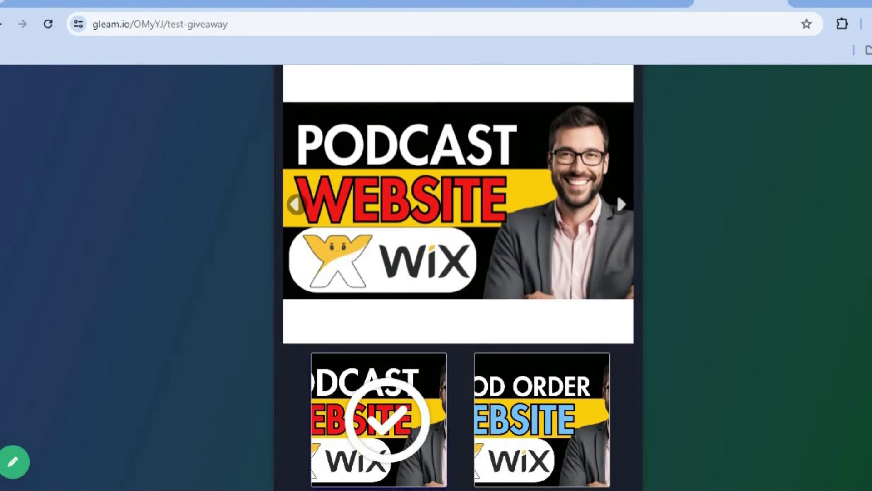
{"action": "scroll", "coordinate": [458, 277], "scroll_direction": "up", "scroll_amount": 3}
{"action": "scroll", "coordinate": [459, 397], "scroll_direction": "down", "scroll_amount": 3}
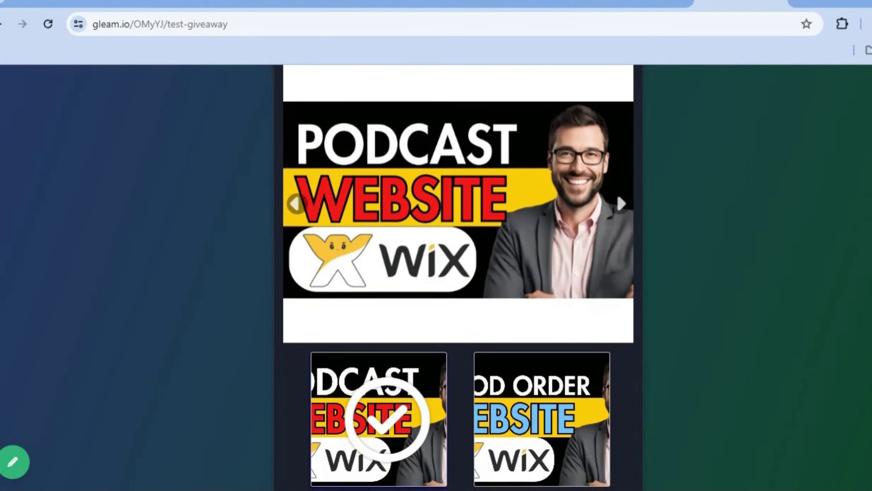
{"action": "scroll", "coordinate": [458, 396], "scroll_direction": "down", "scroll_amount": 1}
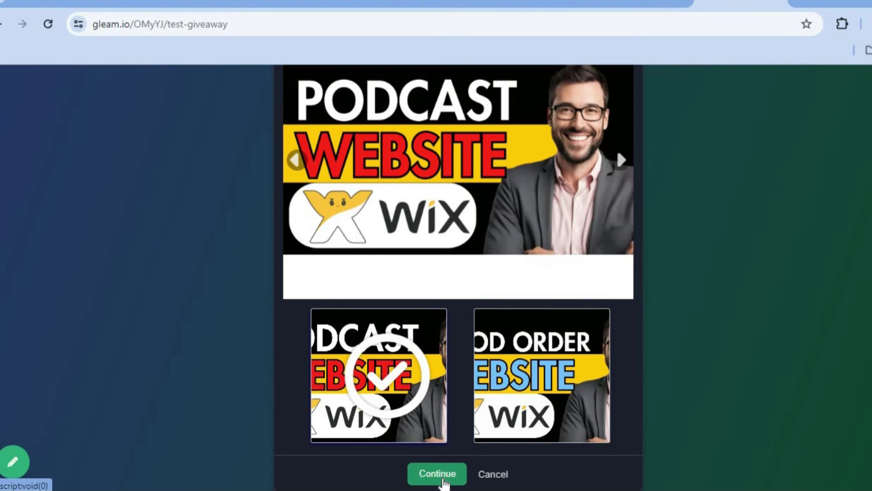
{"action": "left_click", "coordinate": [445, 480]}
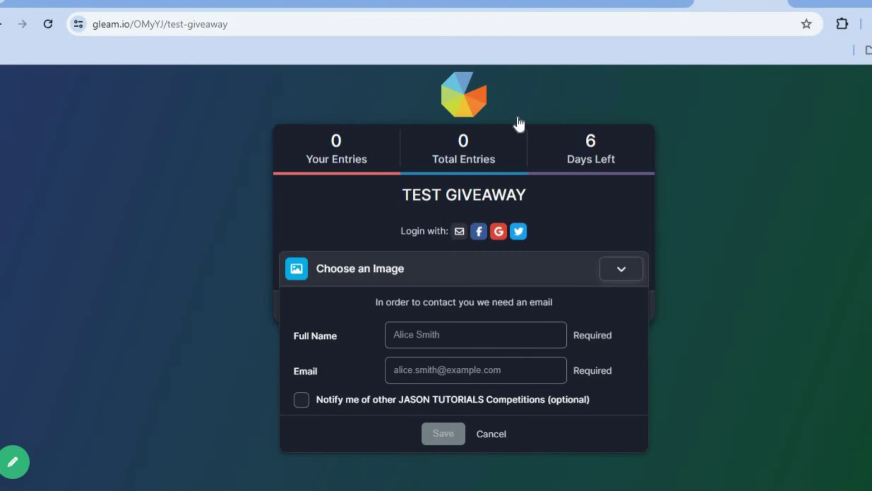
{"action": "left_click", "coordinate": [148, 8]}
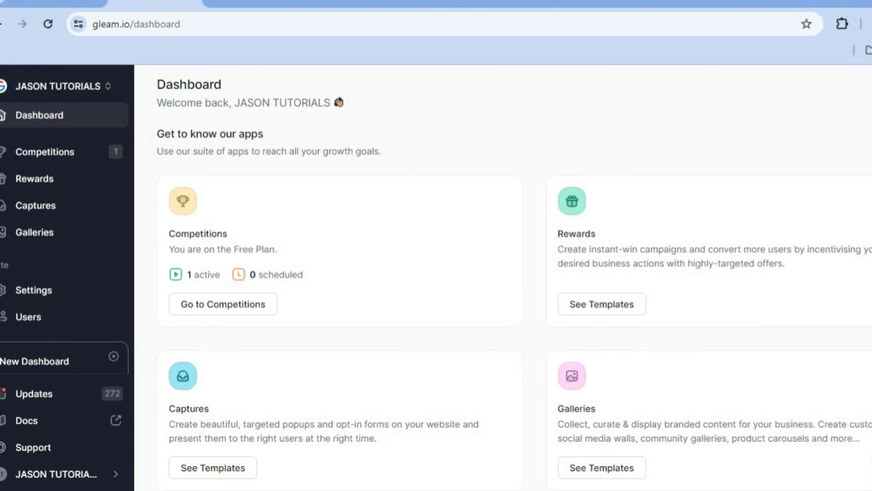
Copy the Embedded Widget Code from the TEST GIVEAWAY Install page
{"action": "scroll", "coordinate": [503, 277], "scroll_direction": "down", "scroll_amount": 5}
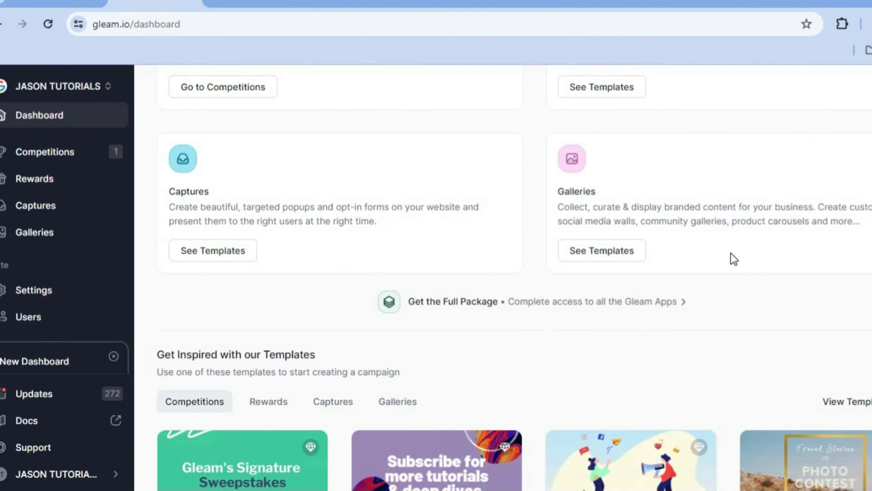
{"action": "left_click", "coordinate": [527, 4]}
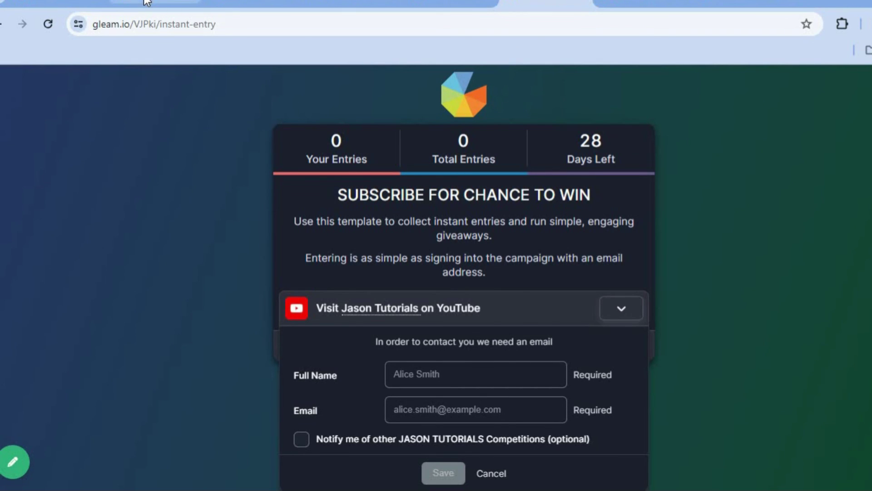
{"action": "left_click", "coordinate": [44, 1]}
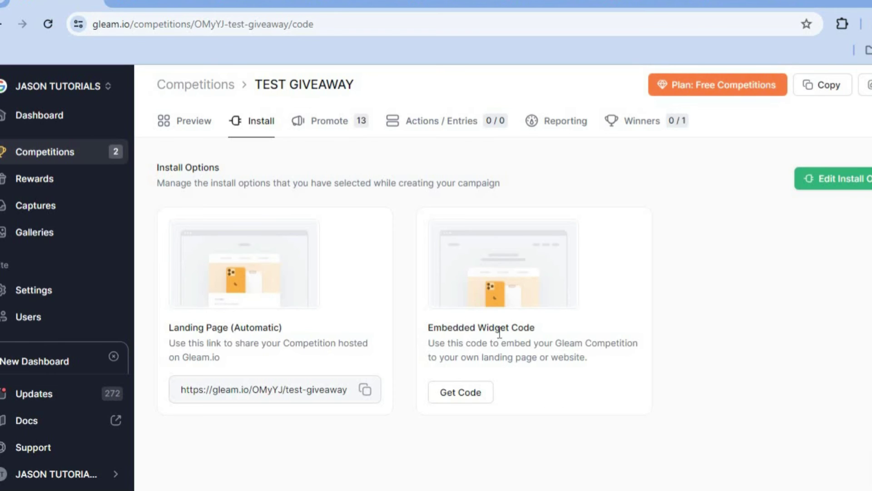
{"action": "left_click", "coordinate": [466, 402]}
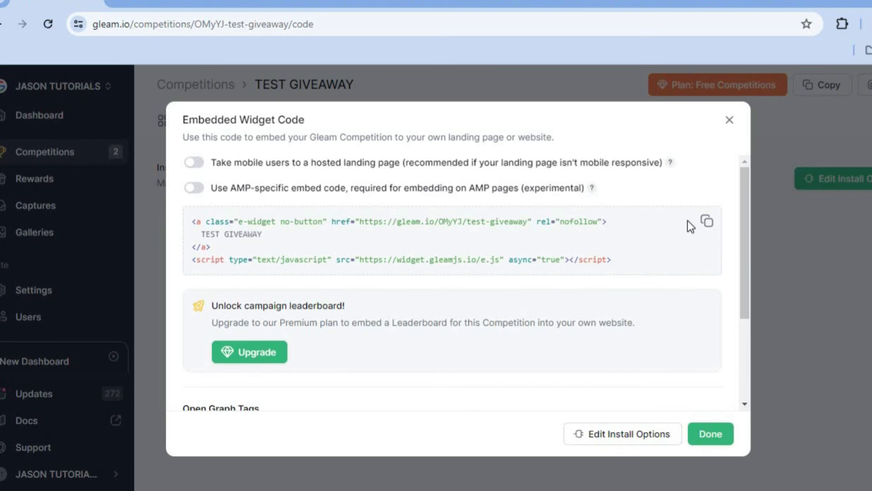
{"action": "left_click", "coordinate": [706, 221]}
Embed the pasted Gleam widget code on the Portfolio home page below the hero photo
{"action": "left_click", "coordinate": [347, 2]}
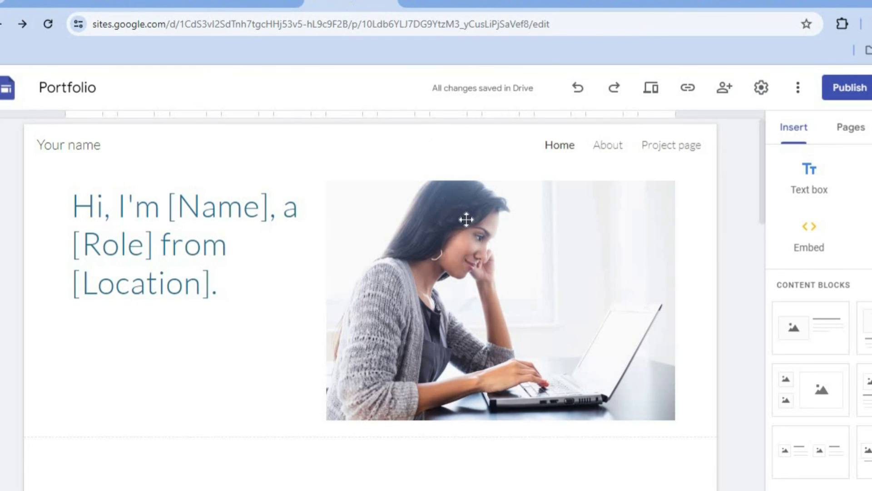
{"action": "left_click", "coordinate": [792, 253]}
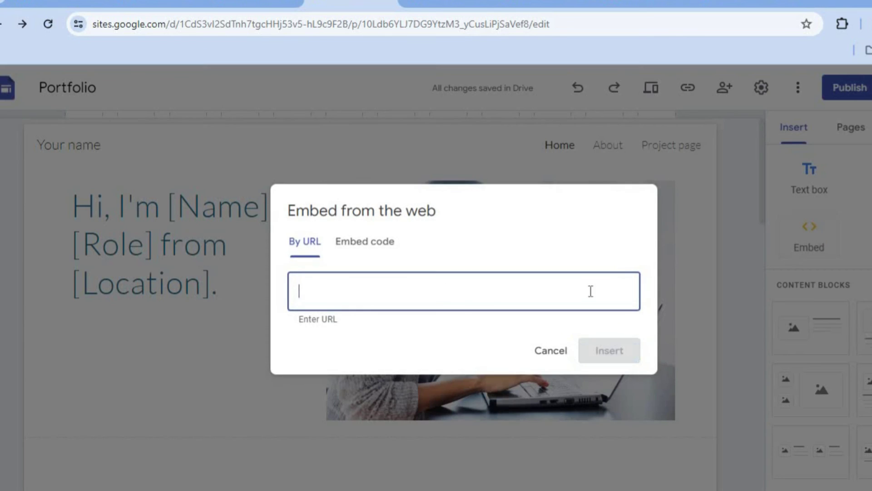
{"action": "left_click", "coordinate": [366, 243]}
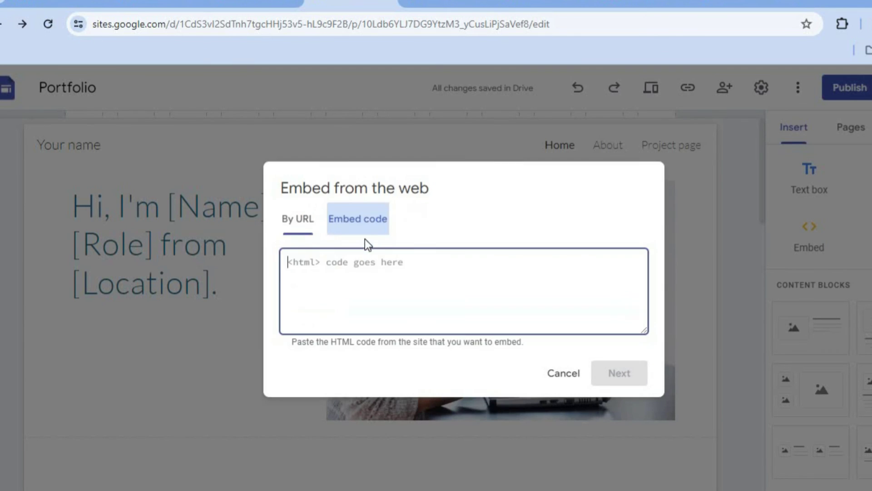
{"action": "right_click", "coordinate": [441, 279]}
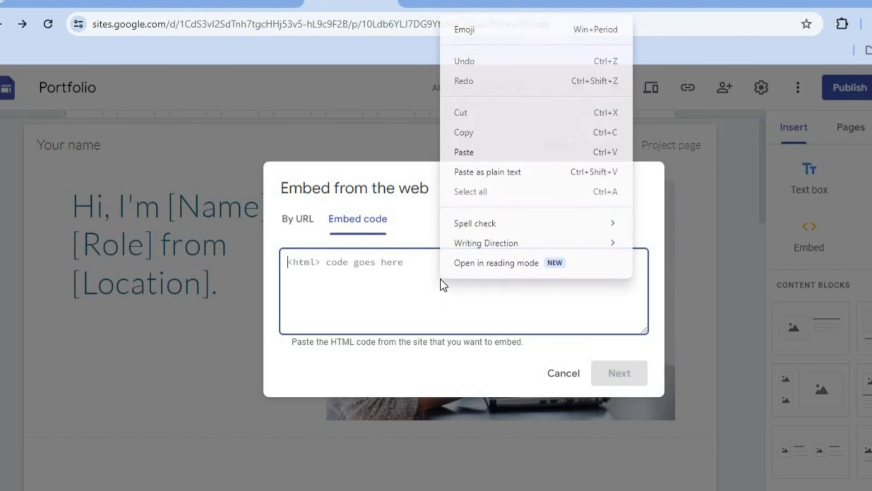
{"action": "left_click", "coordinate": [489, 159]}
{"action": "left_click", "coordinate": [620, 375]}
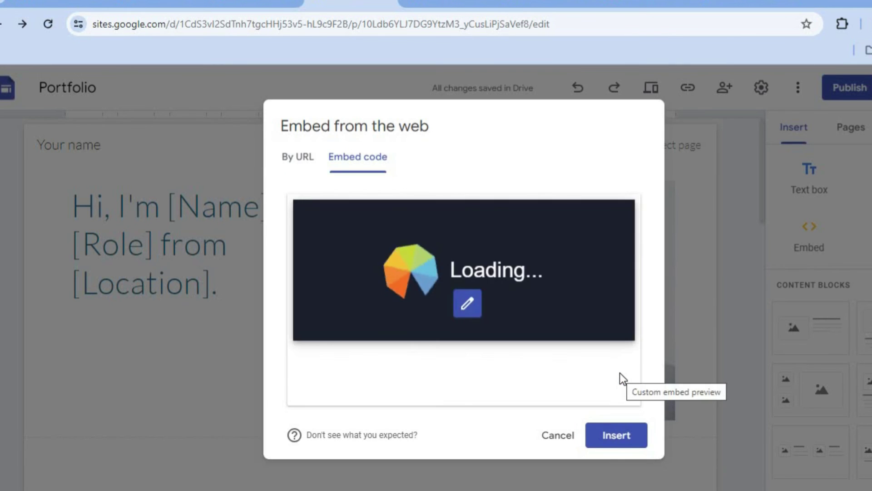
{"action": "left_click", "coordinate": [623, 445]}
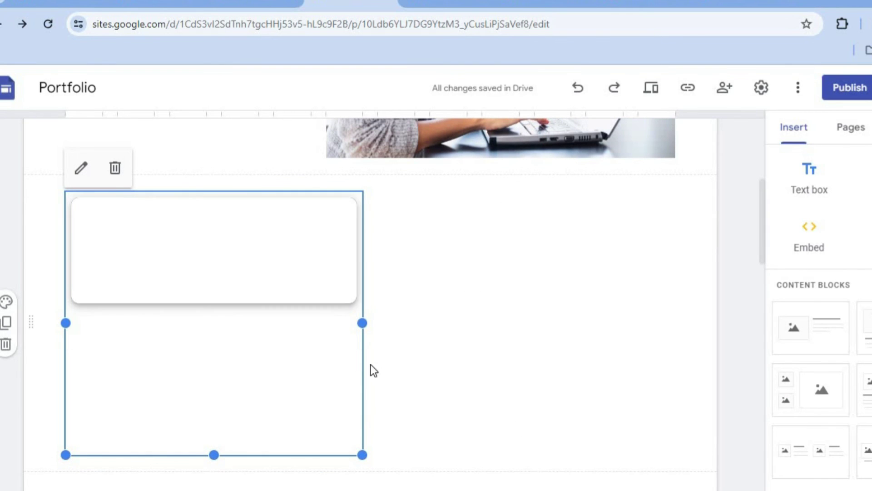
Enlarge the giveaway embed box, making it wider and much taller
{"action": "left_click_drag", "start_coordinate": [362, 322], "coordinate": [519, 334]}
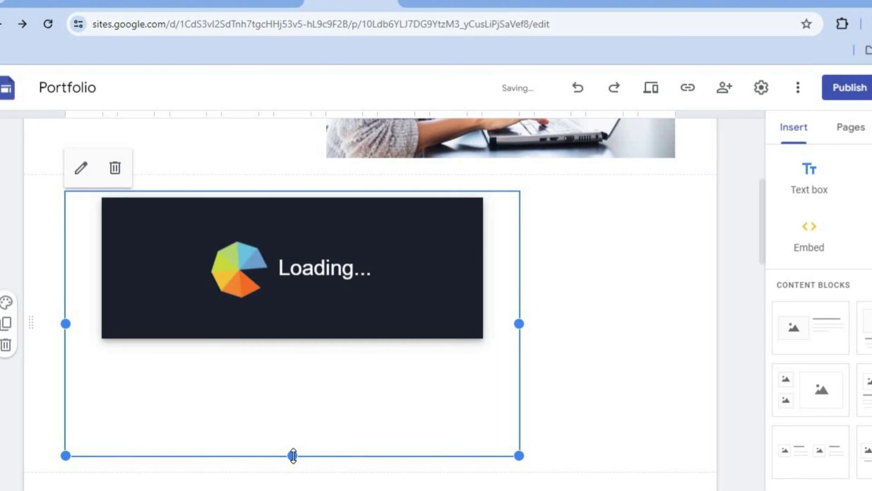
{"action": "left_click_drag", "start_coordinate": [295, 455], "coordinate": [292, 454]}
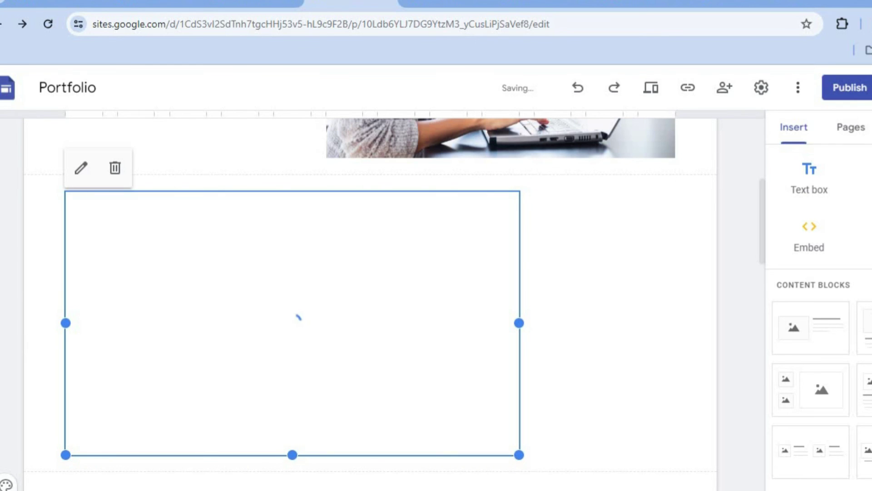
{"action": "left_click_drag", "start_coordinate": [292, 455], "coordinate": [292, 487]}
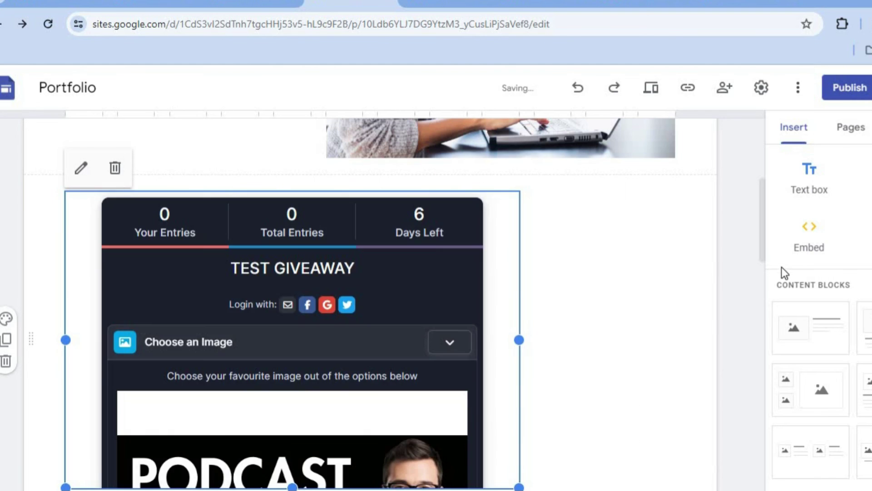
{"action": "scroll", "coordinate": [762, 254], "scroll_direction": "down", "scroll_amount": 2}
{"action": "scroll", "coordinate": [764, 277], "scroll_direction": "down", "scroll_amount": 4}
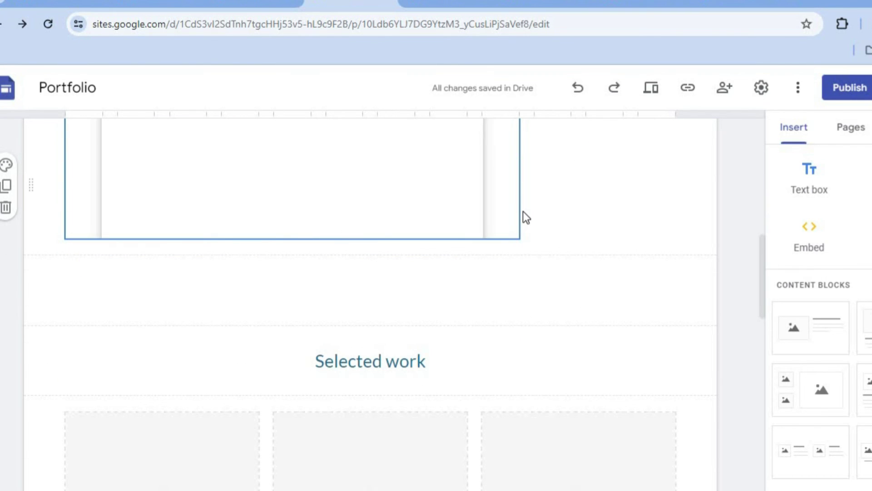
Publish the Portfolio site and copy its published link
{"action": "left_click", "coordinate": [844, 90]}
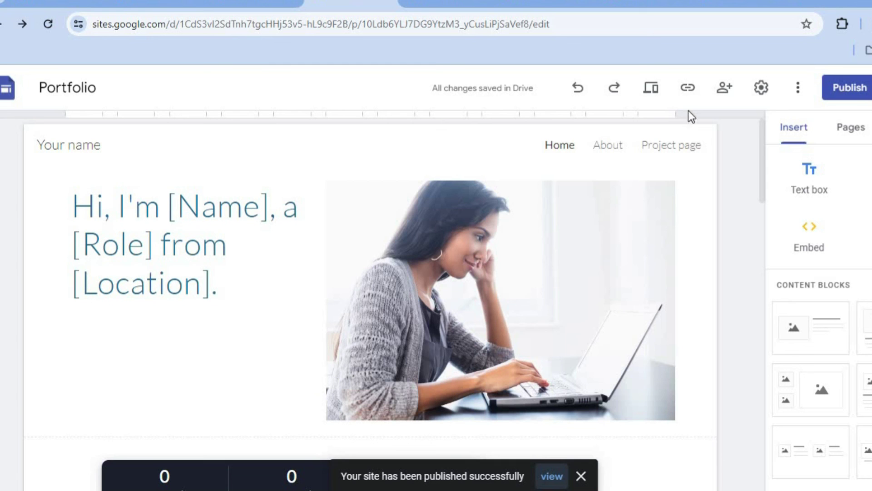
{"action": "left_click", "coordinate": [688, 89]}
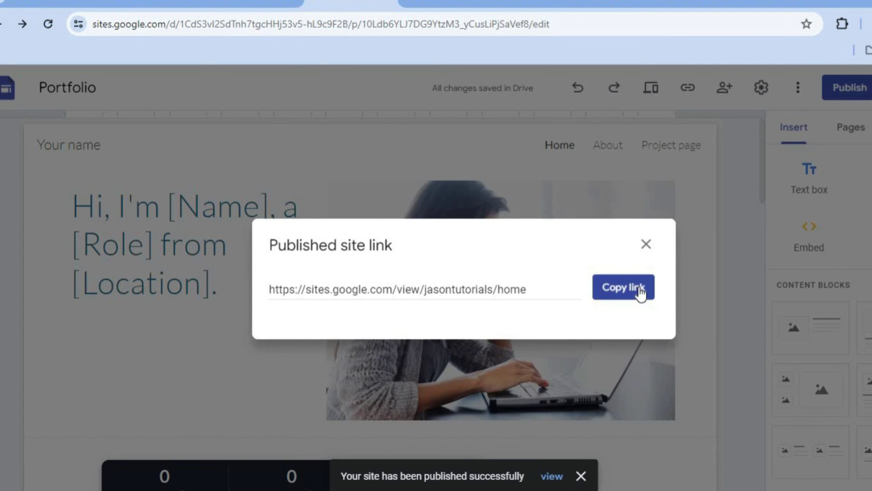
{"action": "left_click", "coordinate": [642, 287]}
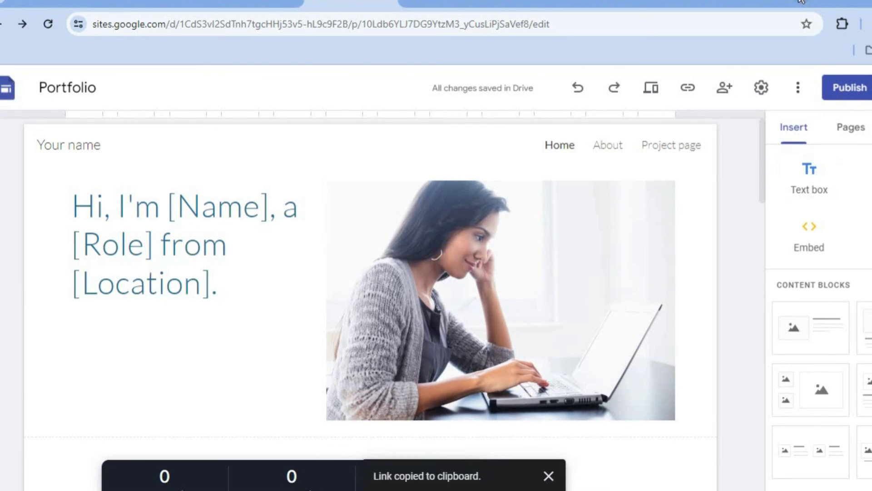
Open the live site in a new tab and confirm an image in the TEST GIVEAWAY widget
{"action": "left_click", "coordinate": [812, 4]}
{"action": "right_click", "coordinate": [714, 23]}
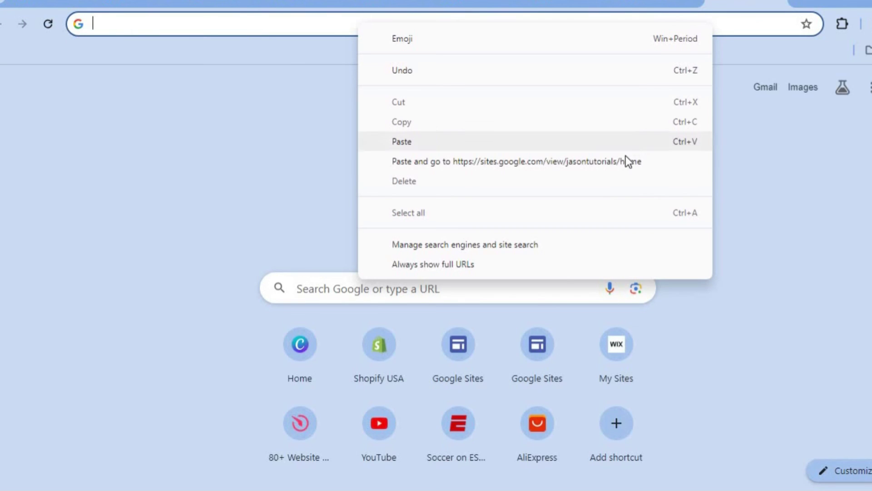
{"action": "left_click", "coordinate": [619, 173]}
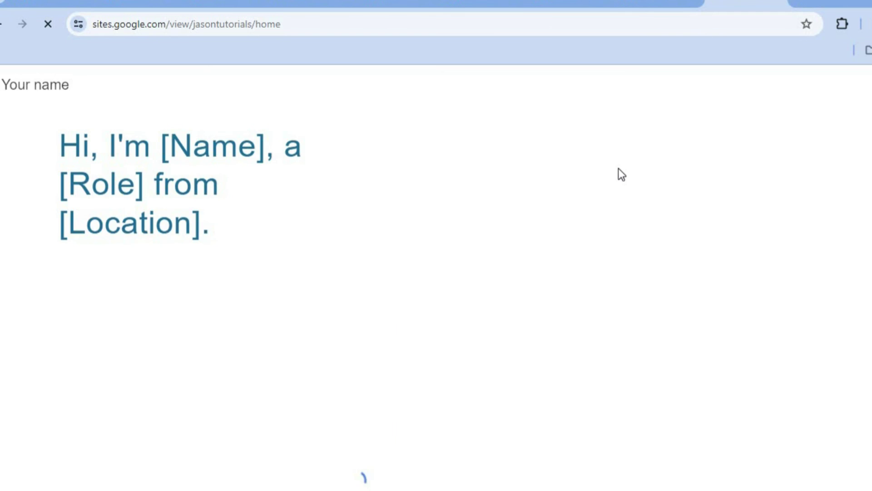
{"action": "scroll", "coordinate": [436, 272], "scroll_direction": "down", "scroll_amount": 5}
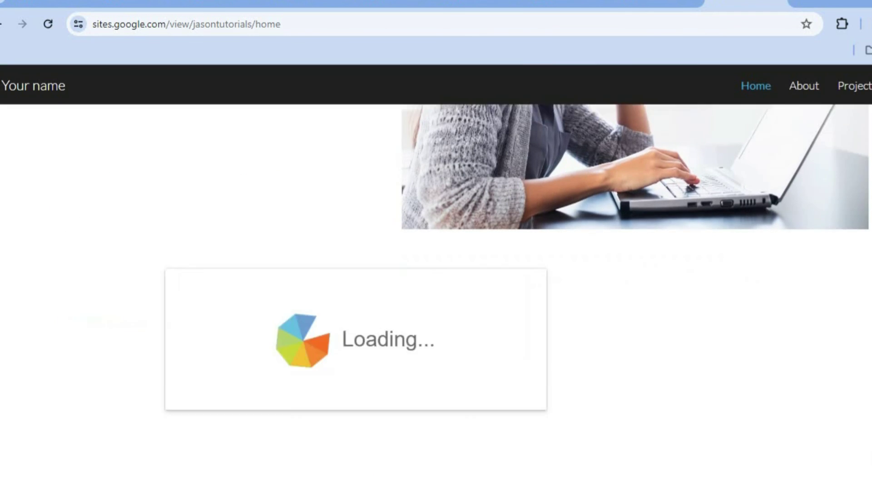
{"action": "scroll", "coordinate": [449, 237], "scroll_direction": "down", "scroll_amount": 2}
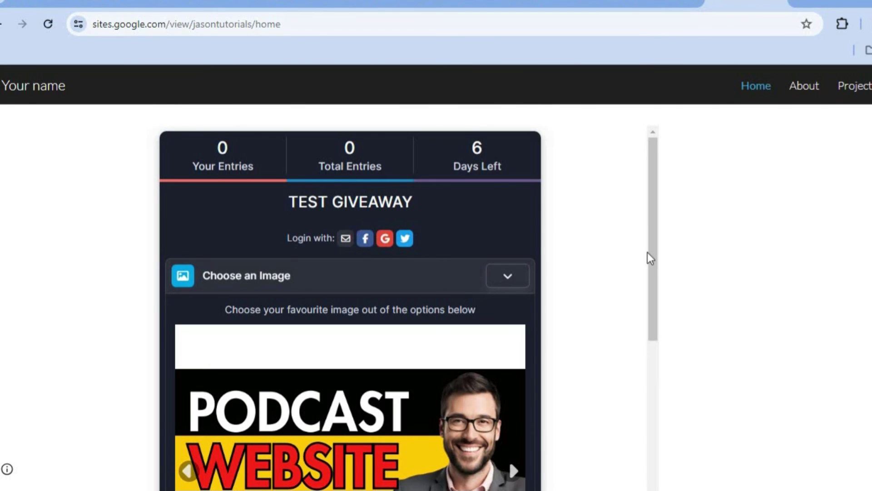
{"action": "left_click_drag", "start_coordinate": [653, 249], "coordinate": [651, 399]}
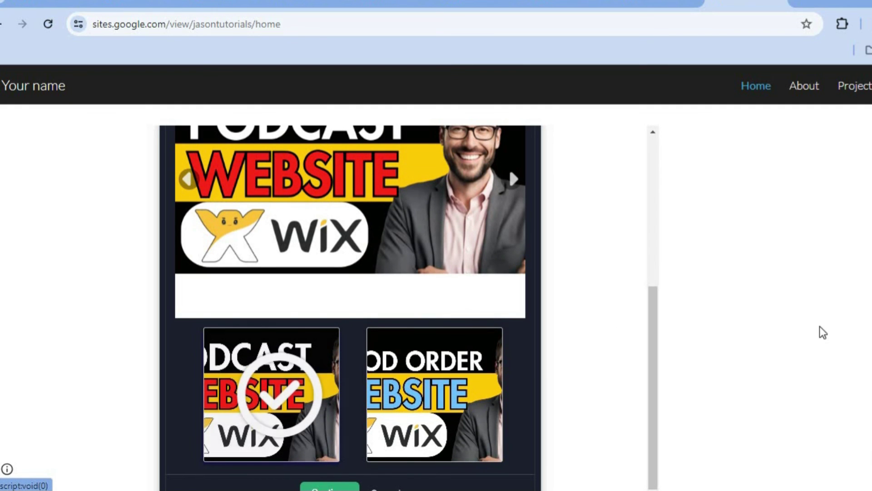
{"action": "scroll", "coordinate": [820, 331], "scroll_direction": "down", "scroll_amount": 3}
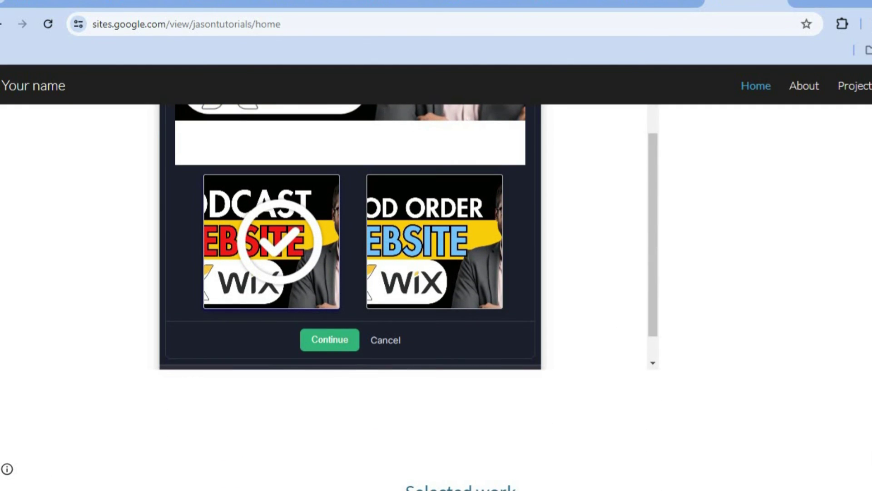
{"action": "left_click", "coordinate": [326, 343]}
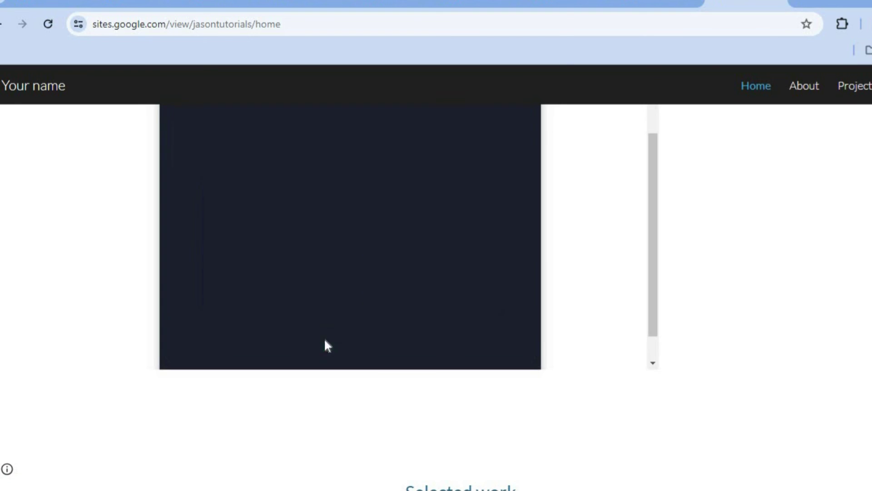